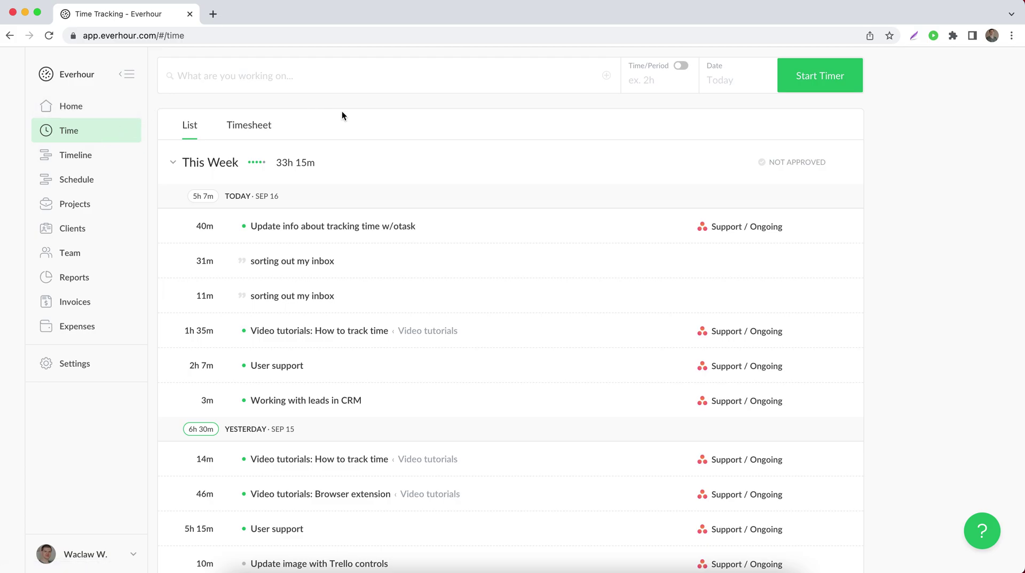
Step: Open the Recent entries list and scroll through its recent and active projects
{"action": "left_click", "coordinate": [360, 84]}
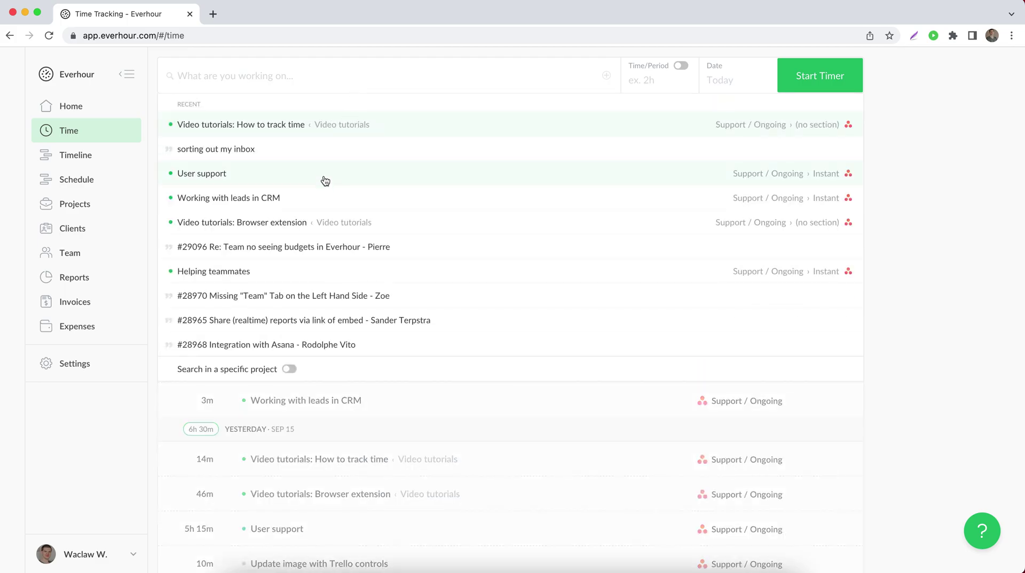
{"action": "scroll", "coordinate": [324, 188], "scroll_direction": "down", "scroll_amount": 1}
{"action": "scroll", "coordinate": [324, 188], "scroll_direction": "down", "scroll_amount": 1}
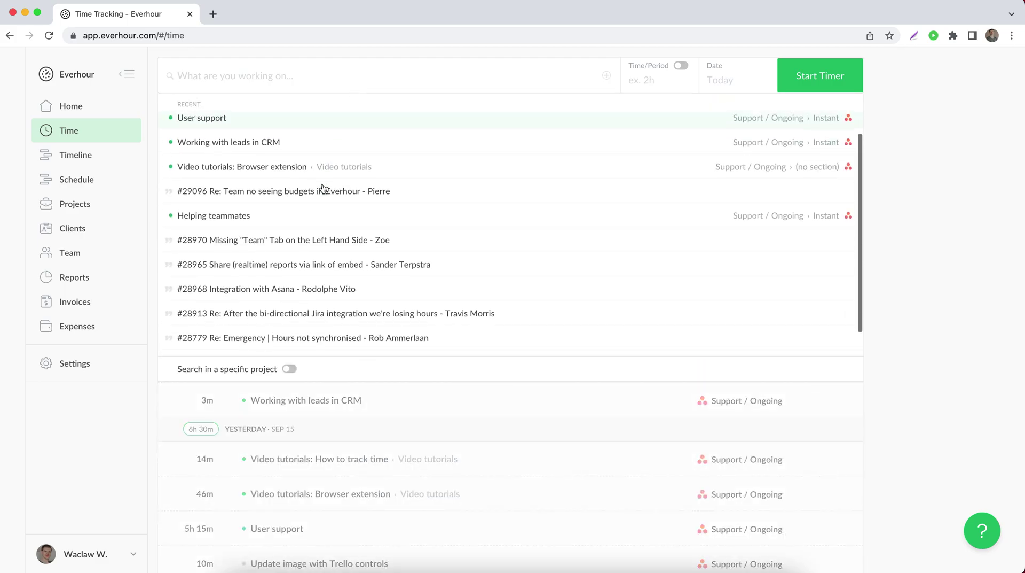
{"action": "scroll", "coordinate": [324, 188], "scroll_direction": "up", "scroll_amount": 3}
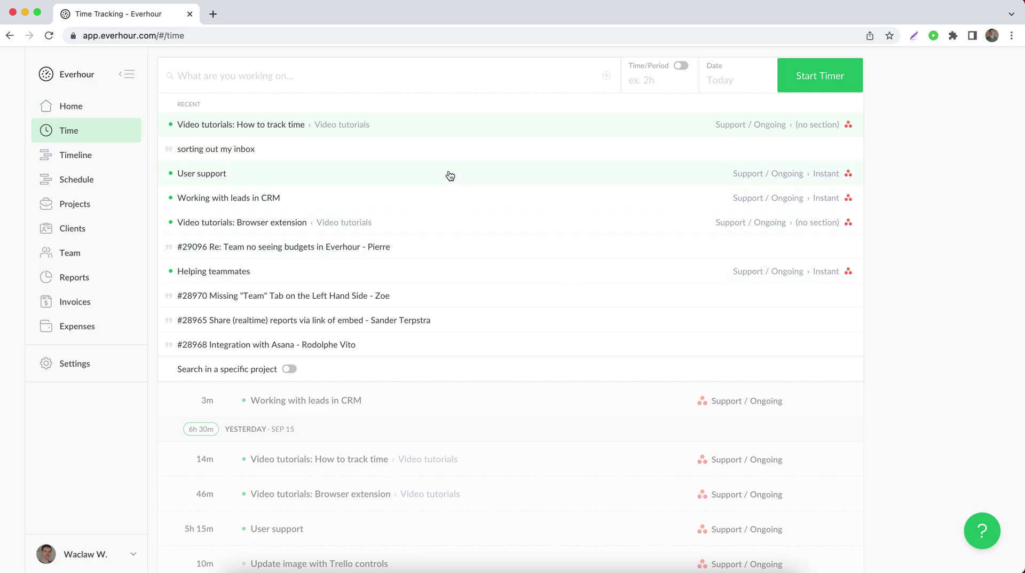
{"action": "scroll", "coordinate": [450, 176], "scroll_direction": "down", "scroll_amount": 1}
{"action": "scroll", "coordinate": [450, 176], "scroll_direction": "down", "scroll_amount": 2}
{"action": "scroll", "coordinate": [450, 176], "scroll_direction": "up", "scroll_amount": 4}
Step: Scope the task search to Support / Ongoing and search 'video tuto' to list 22 tasks
{"action": "left_click", "coordinate": [292, 372]}
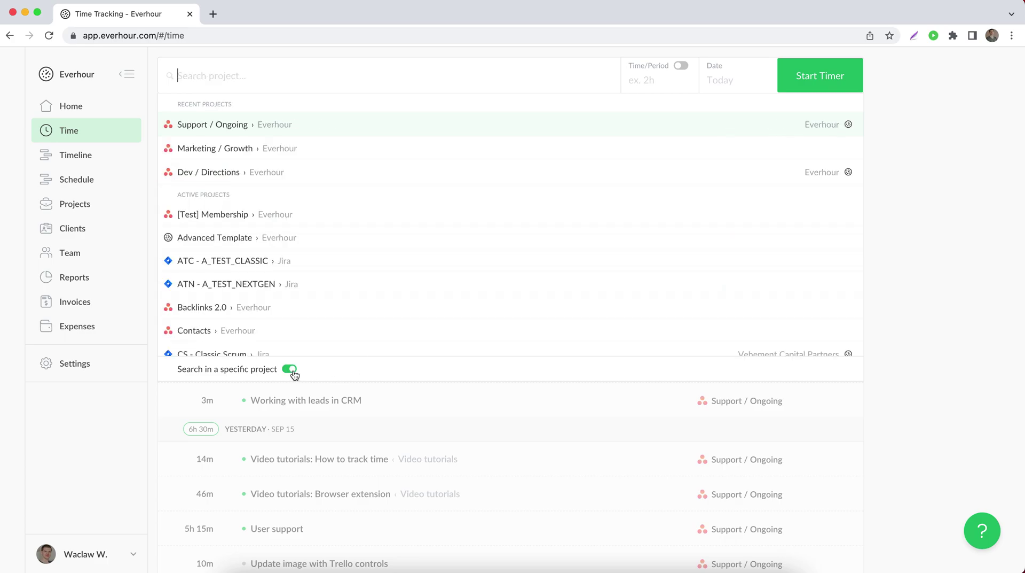
{"action": "left_click", "coordinate": [218, 126]}
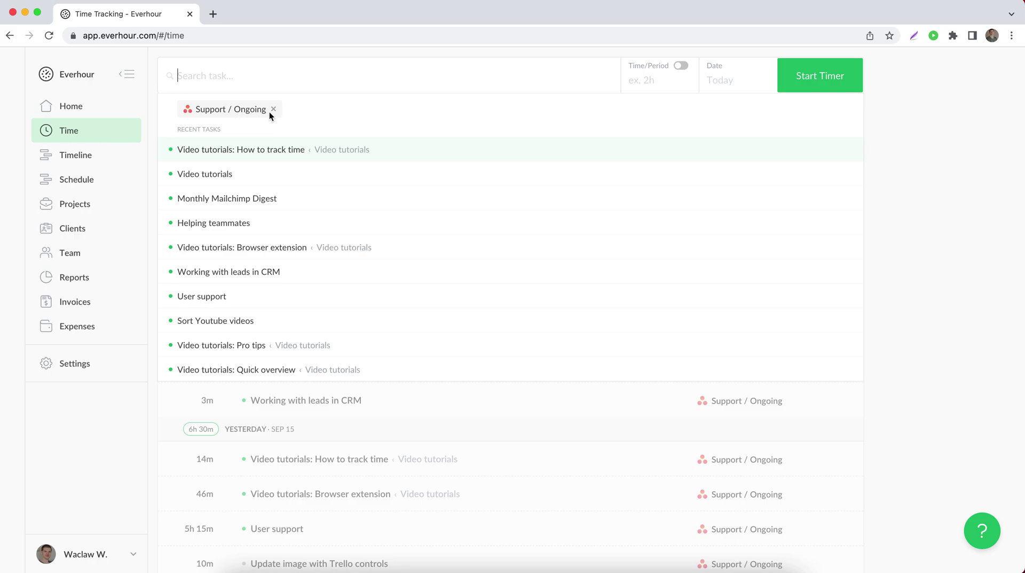
{"action": "left_click", "coordinate": [286, 154]}
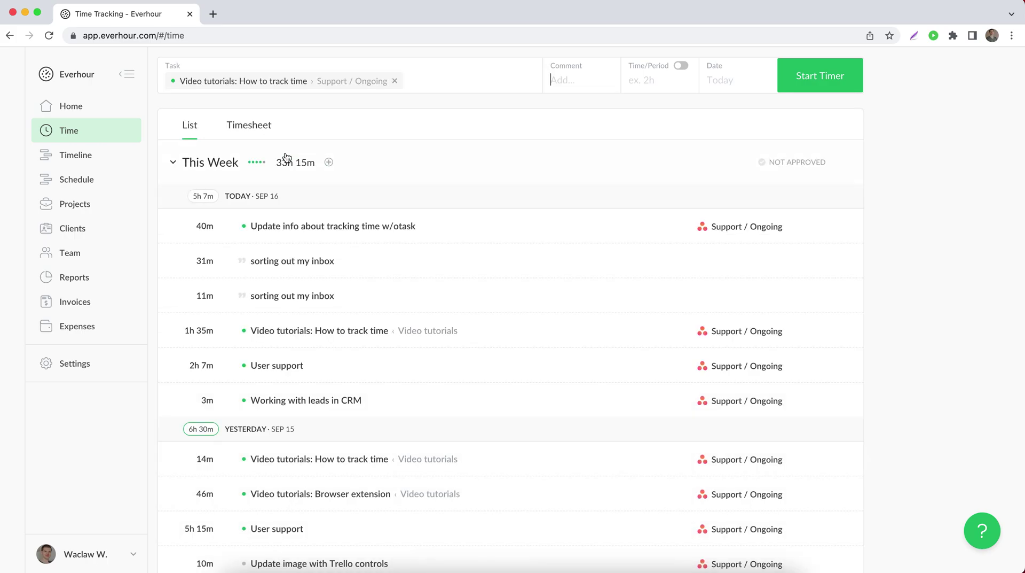
{"action": "left_click", "coordinate": [395, 82]}
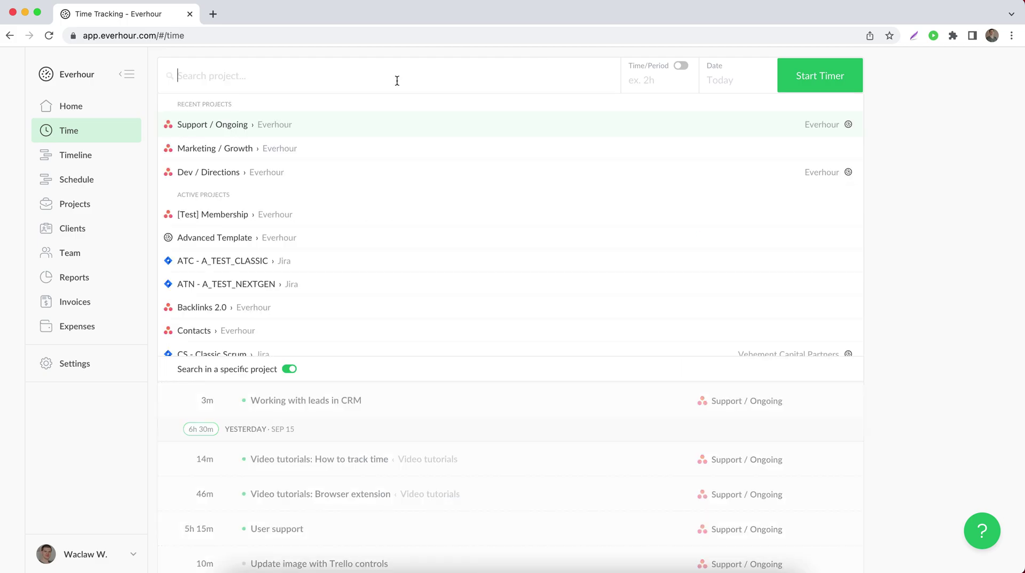
{"action": "left_click", "coordinate": [239, 125]}
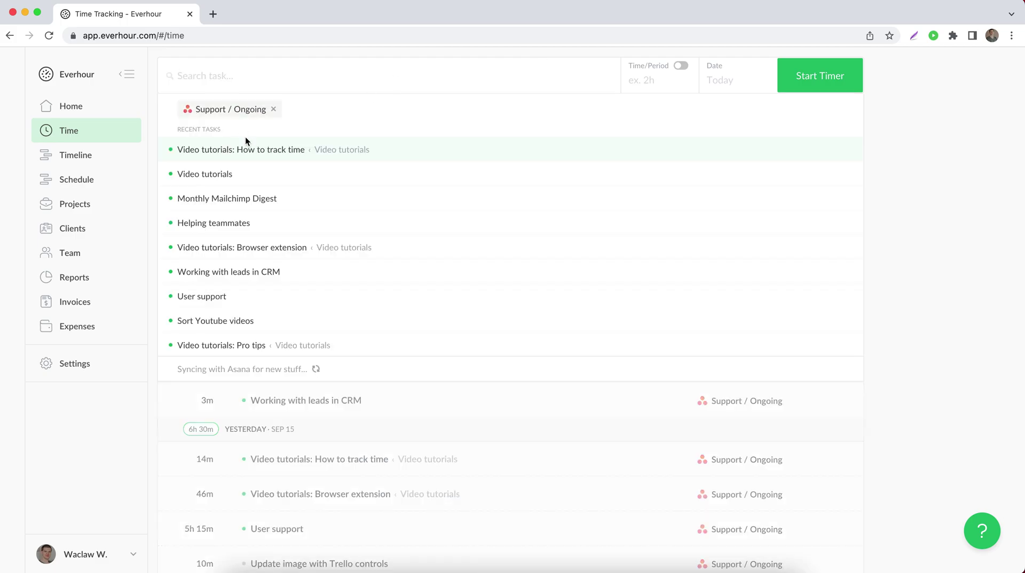
{"action": "scroll", "coordinate": [263, 205], "scroll_direction": "down", "scroll_amount": 3}
{"action": "scroll", "coordinate": [263, 205], "scroll_direction": "up", "scroll_amount": 3}
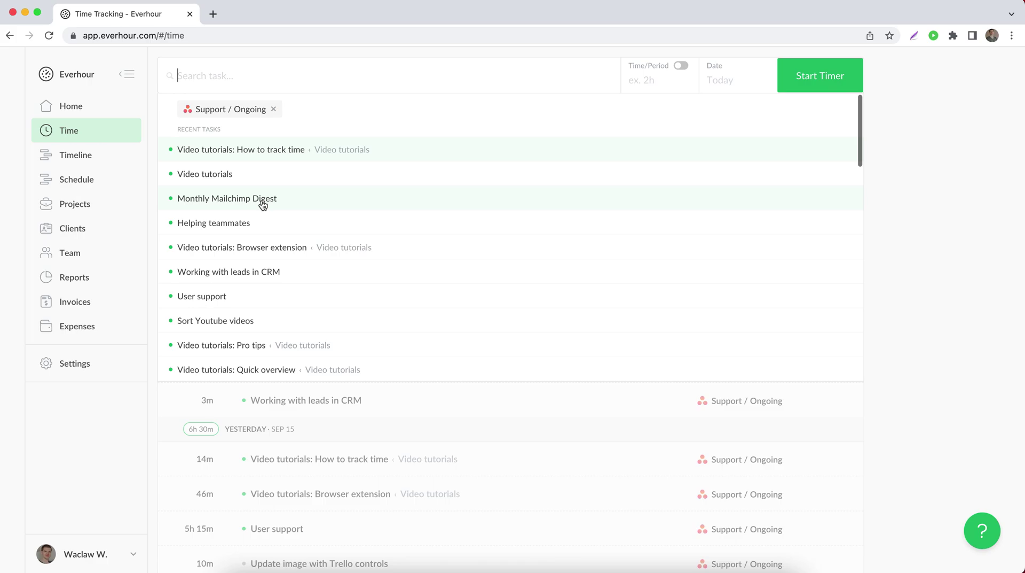
{"action": "type", "text": "v"}
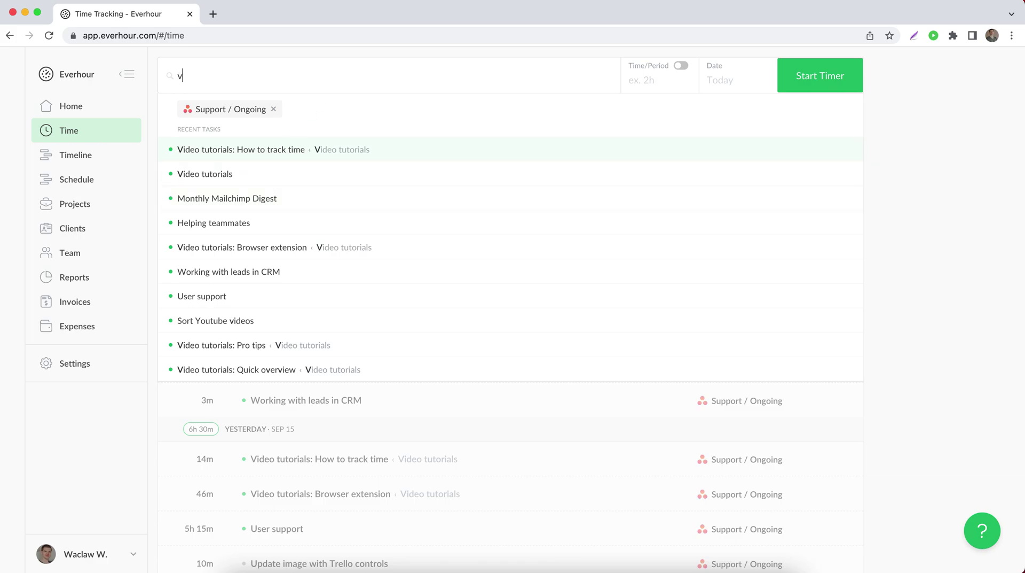
{"action": "type", "text": "ideo tuto"}
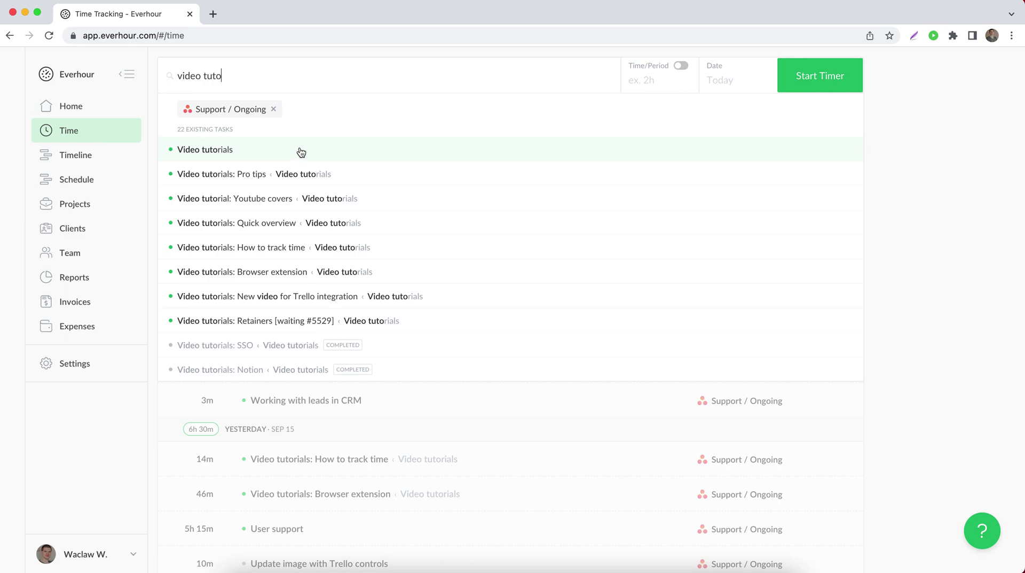
Step: Start a timer on 'Video tutorials: How to track time' and focus its comment field
{"action": "left_click", "coordinate": [293, 247]}
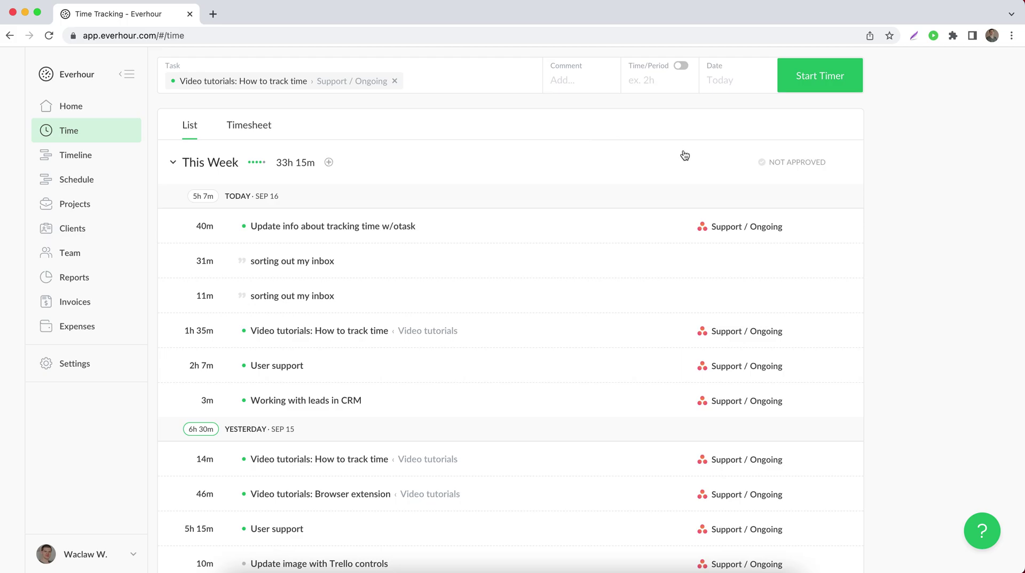
{"action": "left_click", "coordinate": [834, 88]}
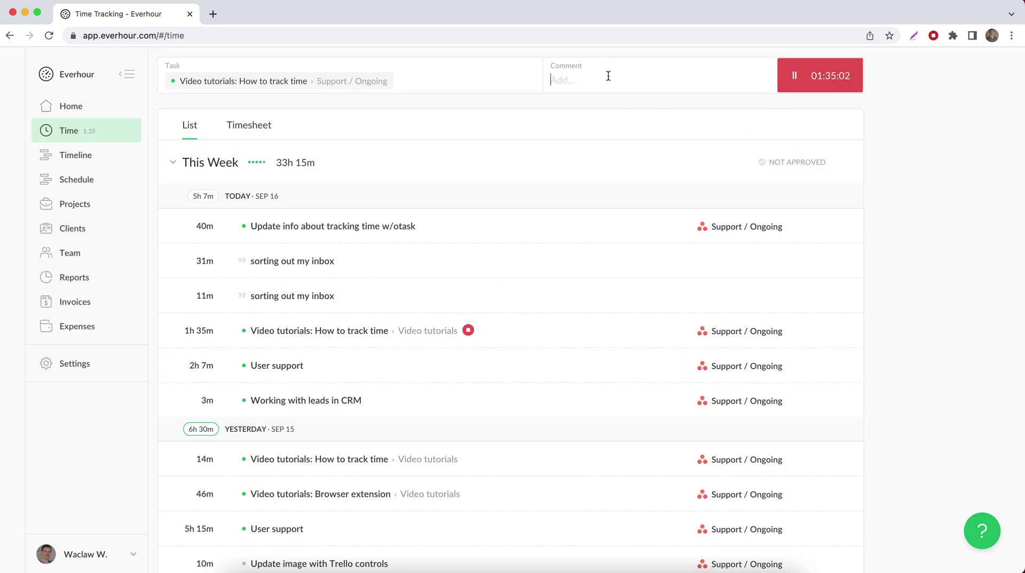
{"action": "left_click", "coordinate": [564, 86]}
Step: Stop the timer and reselect 'Video tutorials: How to track time' with project-specific search off
{"action": "left_click", "coordinate": [837, 86]}
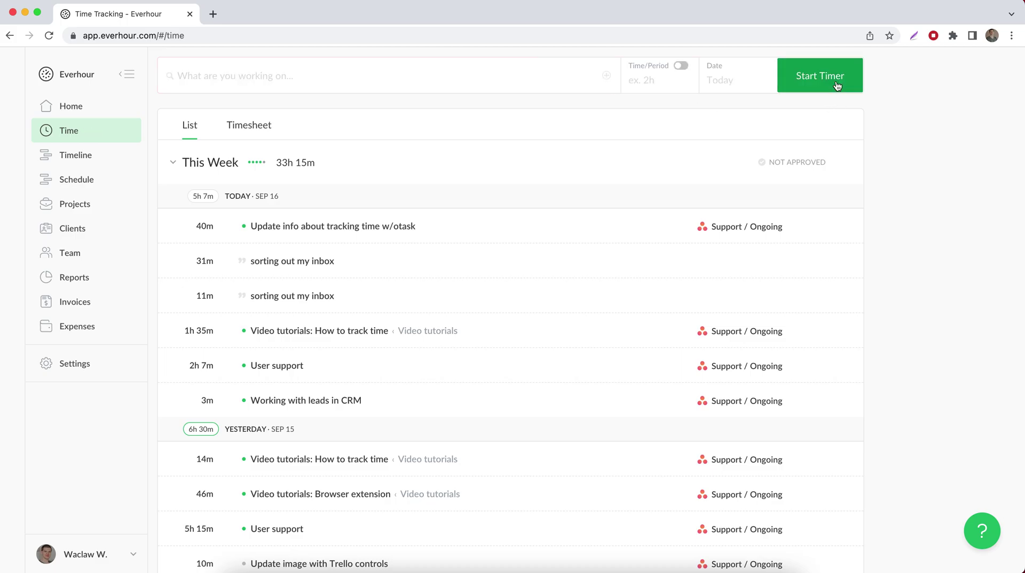
{"action": "left_click", "coordinate": [431, 72]}
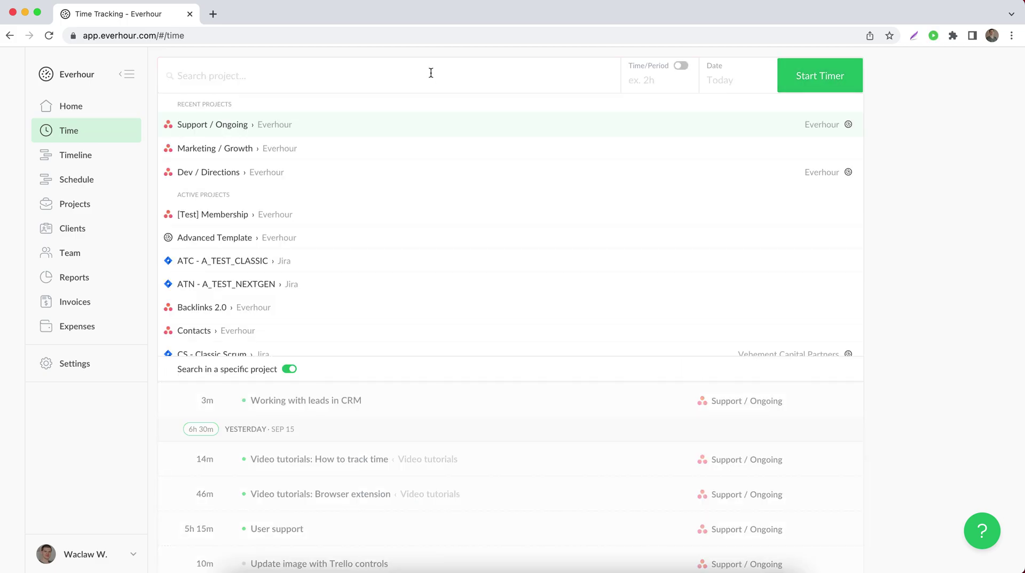
{"action": "left_click", "coordinate": [290, 368]}
{"action": "left_click", "coordinate": [297, 124]}
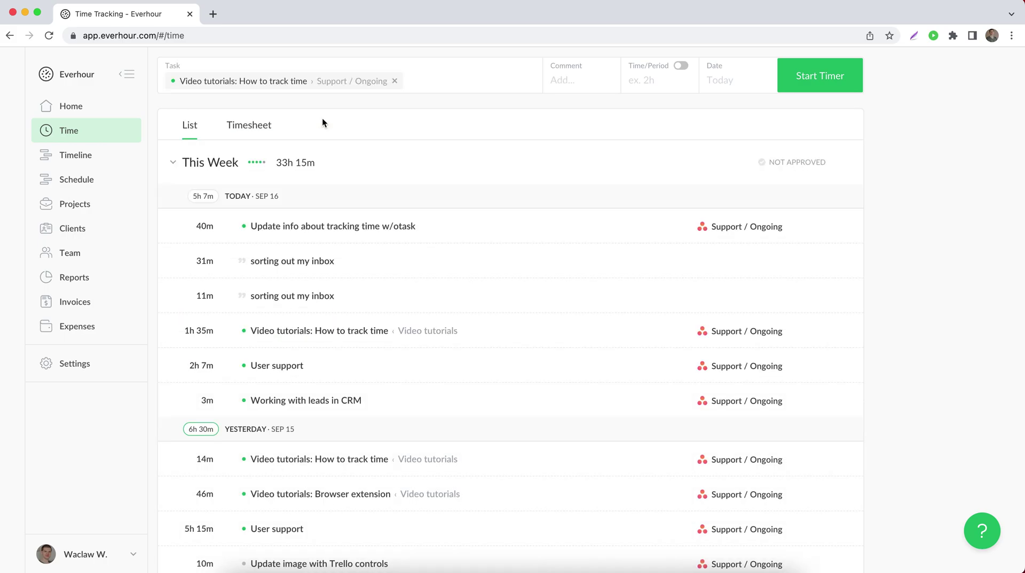
Step: Report 1h as a plain duration for Today on that task
{"action": "left_click", "coordinate": [667, 86]}
{"action": "type", "text": "1h"}
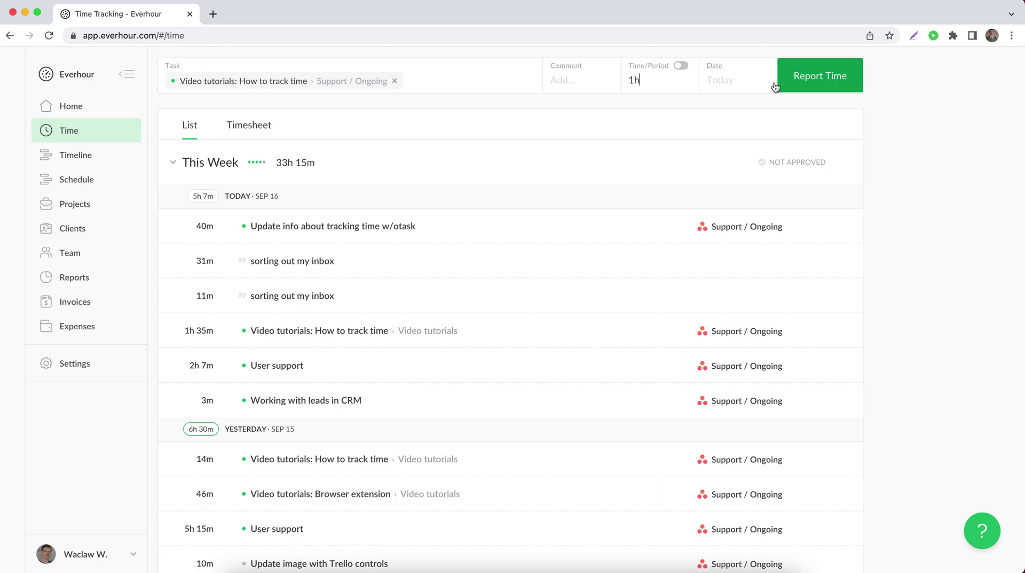
{"action": "left_click", "coordinate": [633, 83]}
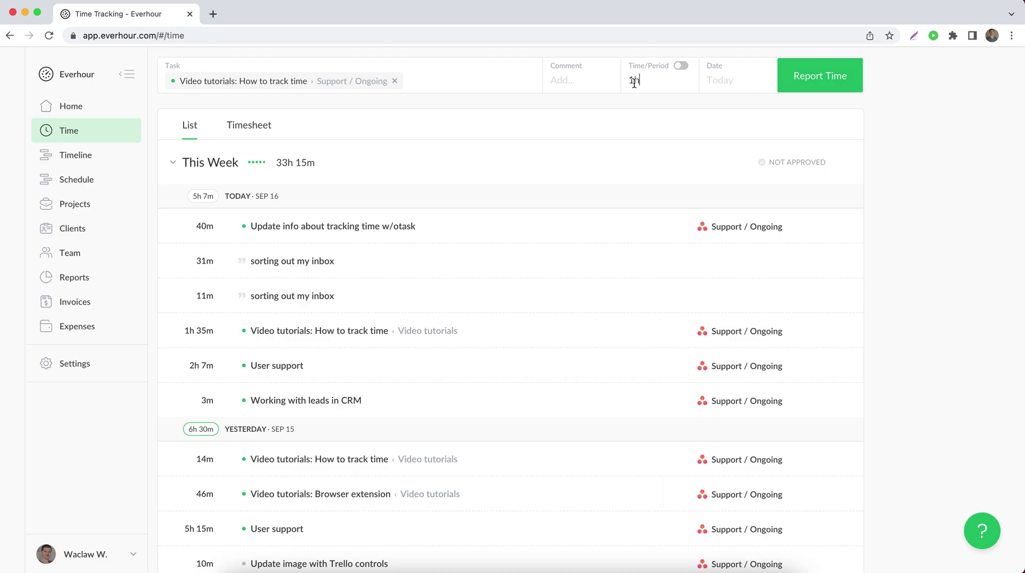
{"action": "left_click", "coordinate": [685, 69]}
{"action": "left_click", "coordinate": [680, 69]}
{"action": "left_click", "coordinate": [715, 80]}
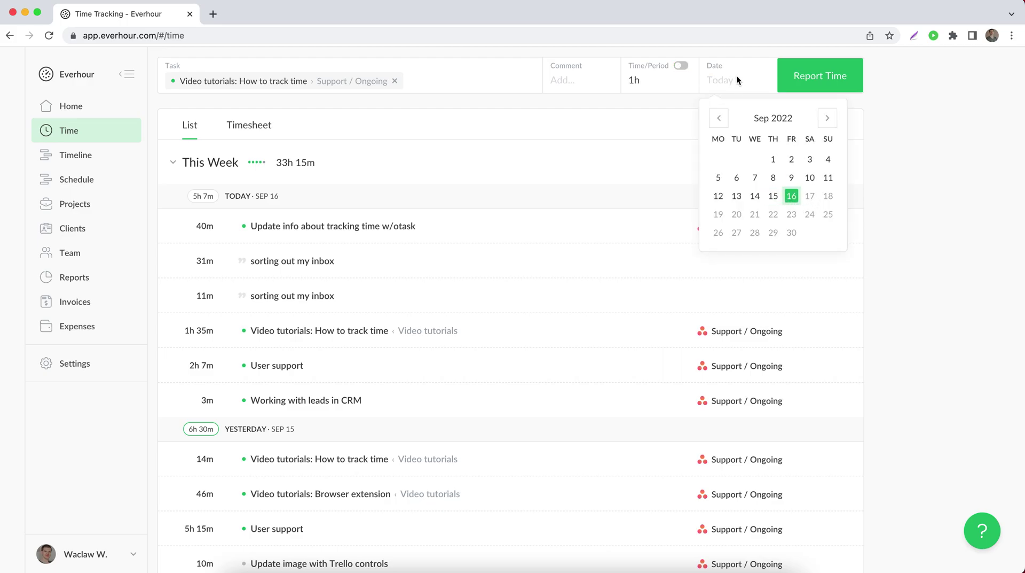
{"action": "left_click", "coordinate": [733, 79]}
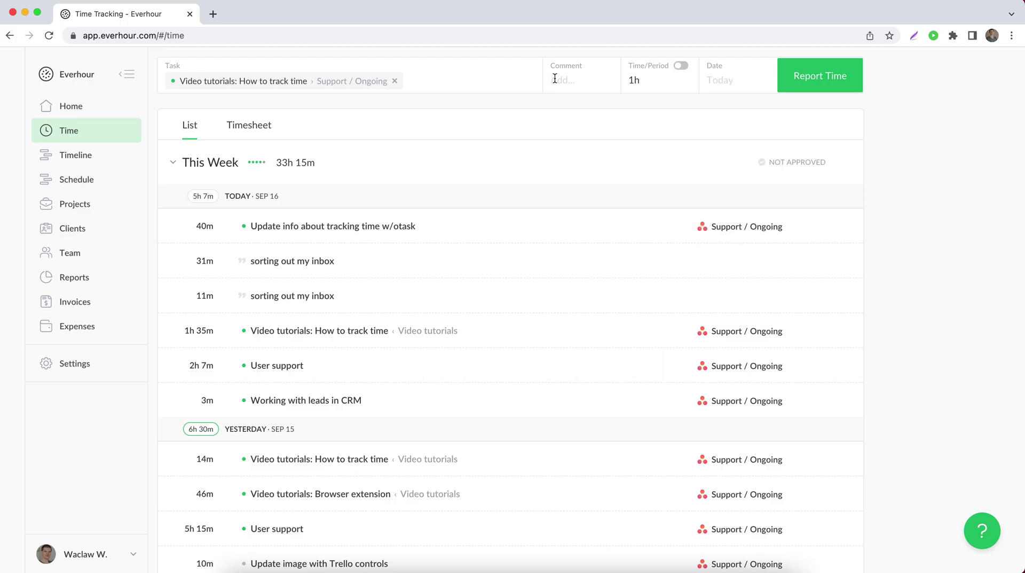
{"action": "left_click", "coordinate": [809, 85]}
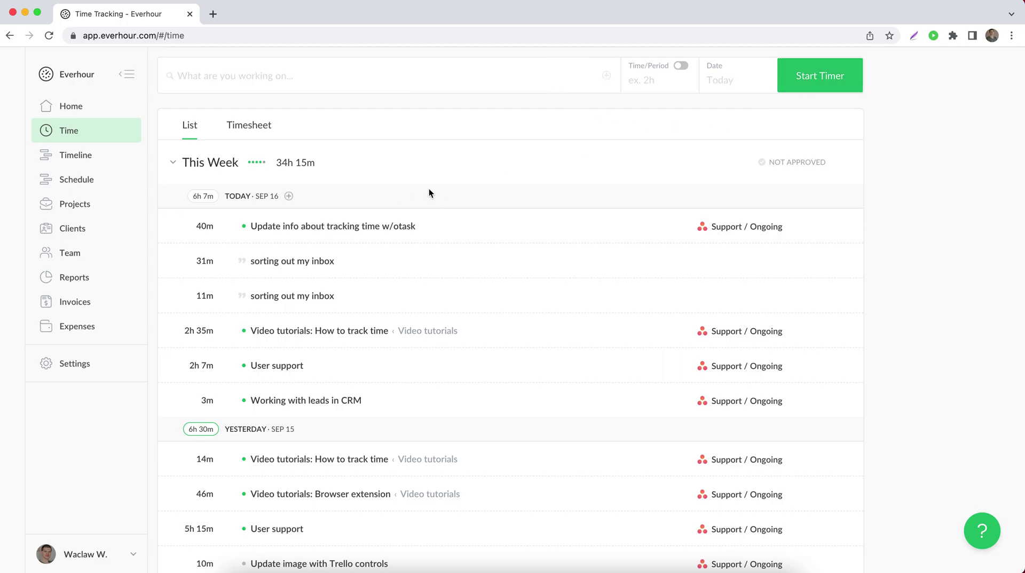
{"action": "mouse_move", "coordinate": [313, 261]}
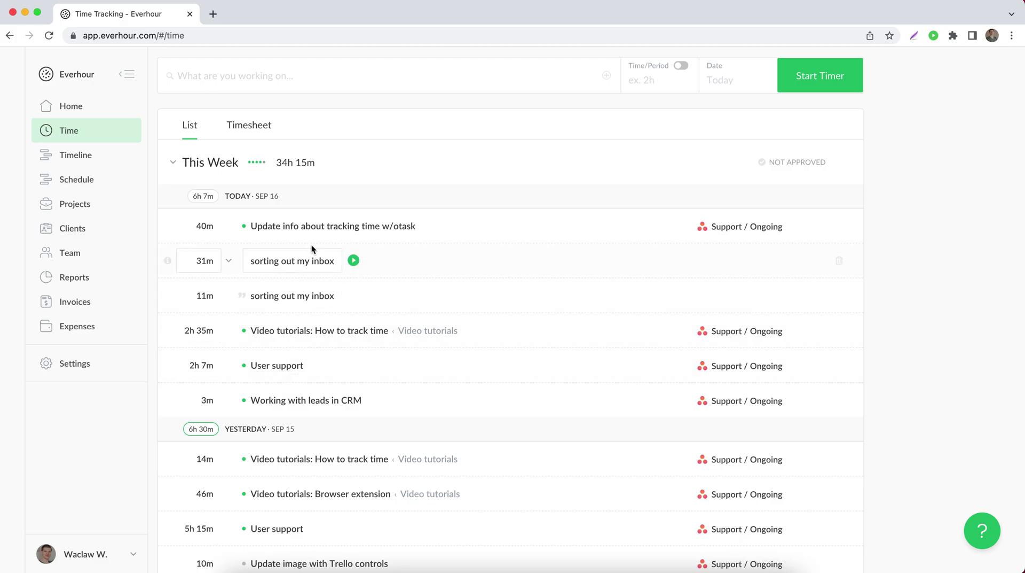
{"action": "scroll", "coordinate": [311, 245], "scroll_direction": "down", "scroll_amount": 1}
{"action": "scroll", "coordinate": [312, 244], "scroll_direction": "down", "scroll_amount": 2}
{"action": "scroll", "coordinate": [311, 244], "scroll_direction": "down", "scroll_amount": 2}
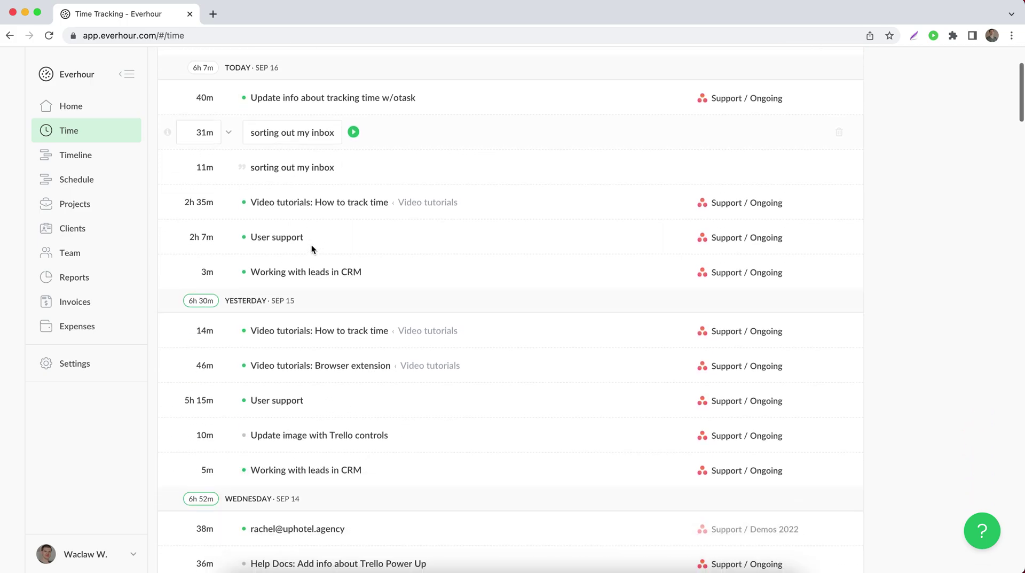
{"action": "scroll", "coordinate": [312, 245], "scroll_direction": "down", "scroll_amount": 3}
{"action": "scroll", "coordinate": [312, 245], "scroll_direction": "up", "scroll_amount": 2}
{"action": "scroll", "coordinate": [312, 245], "scroll_direction": "up", "scroll_amount": 7}
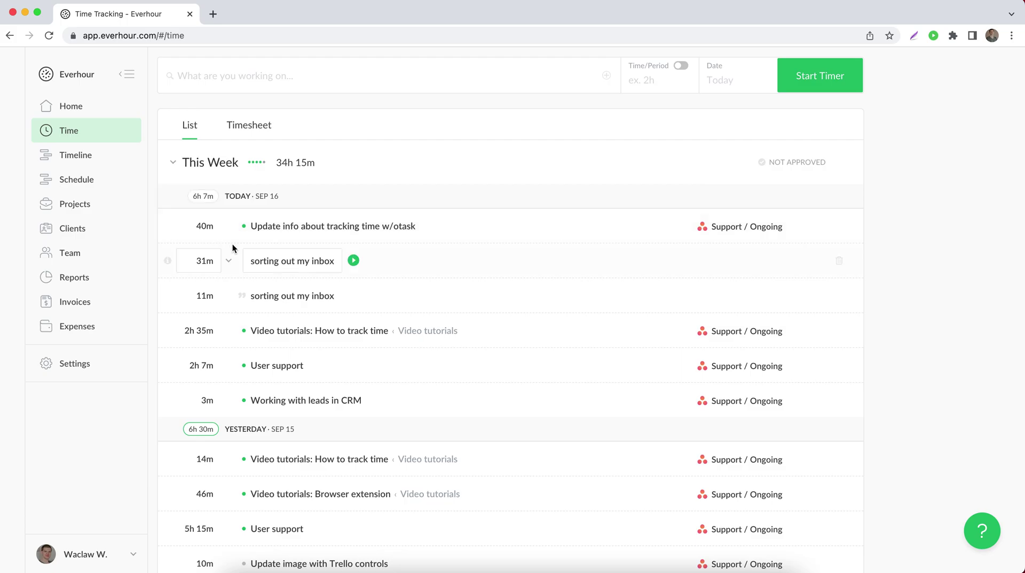
{"action": "left_click", "coordinate": [228, 227]}
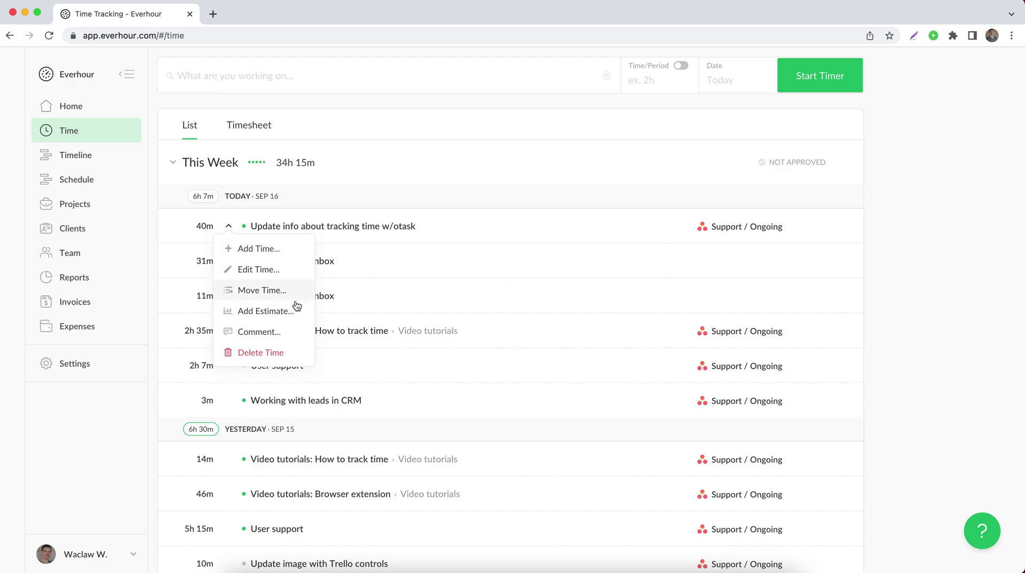
{"action": "left_click", "coordinate": [155, 295]}
{"action": "mouse_move", "coordinate": [513, 296]}
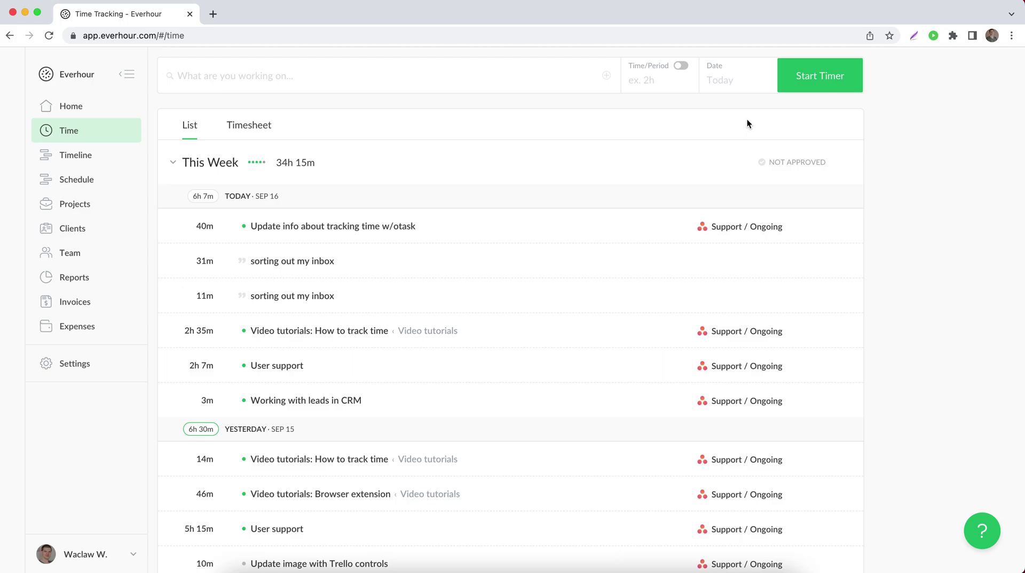
Step: Run a task-less timer commented 'put comment', then stop it at 1m
{"action": "left_click", "coordinate": [835, 87]}
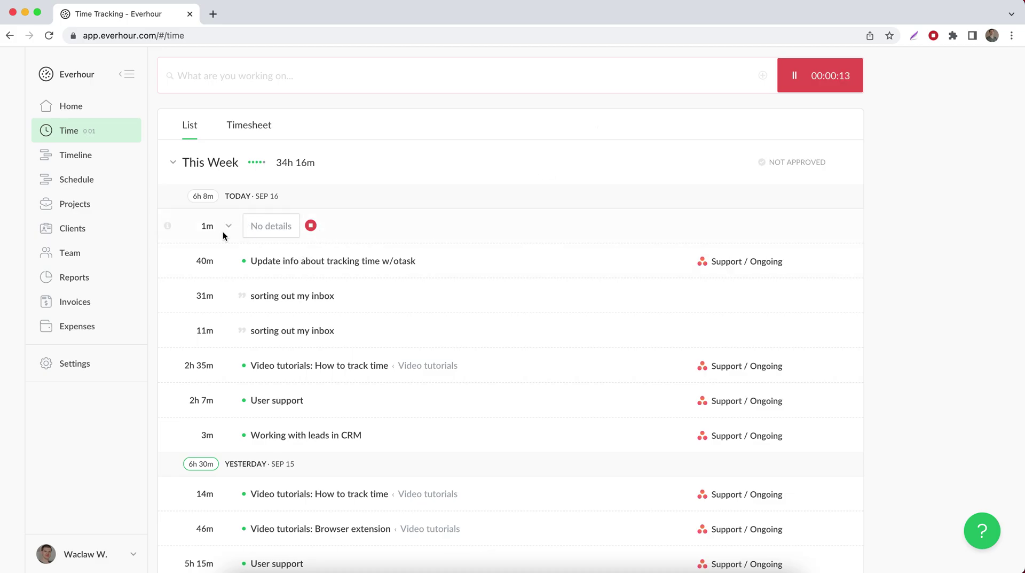
{"action": "left_click", "coordinate": [274, 230]}
{"action": "type", "text": "put co"}
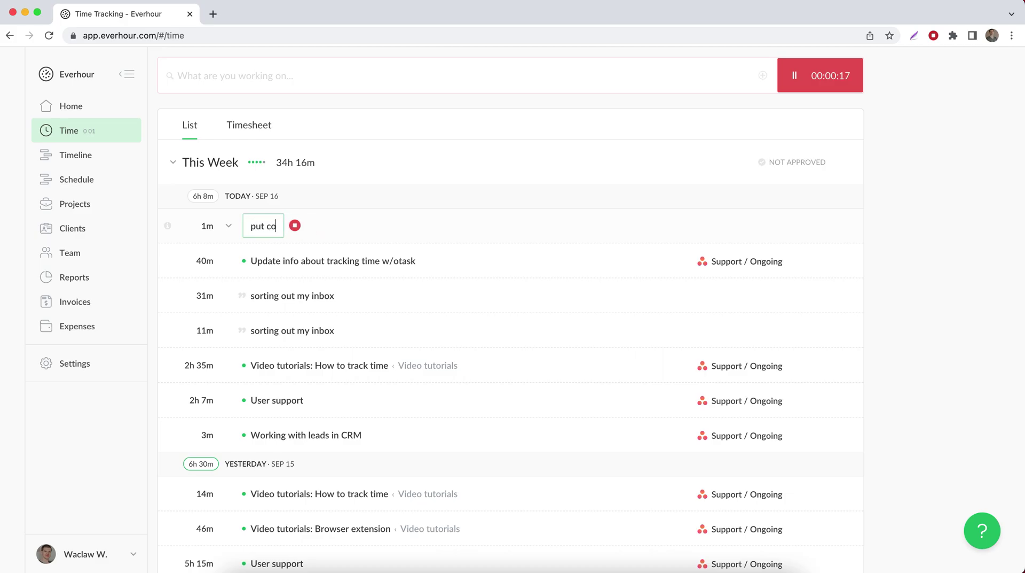
{"action": "type", "text": "mment"}
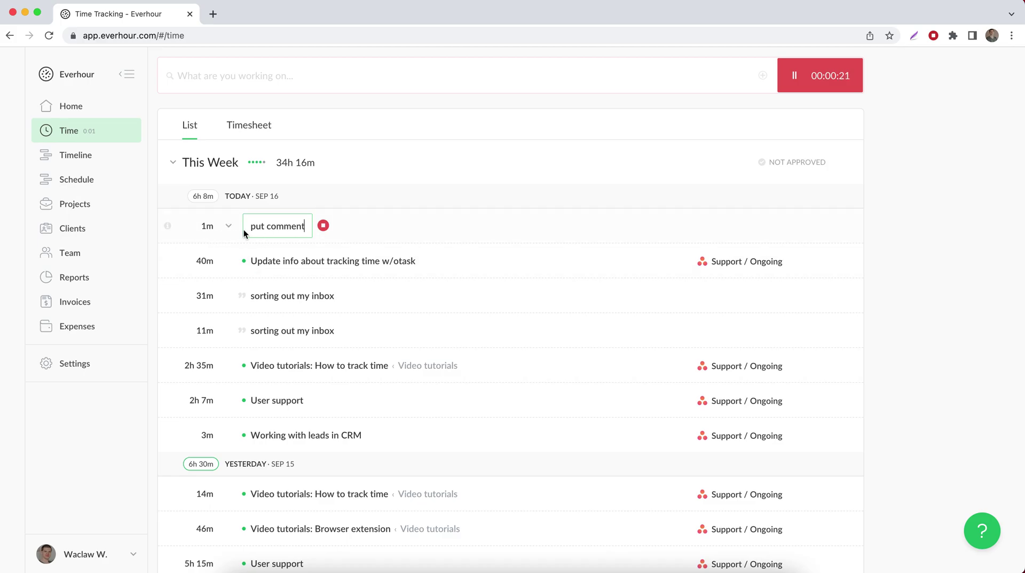
{"action": "left_click", "coordinate": [323, 226]}
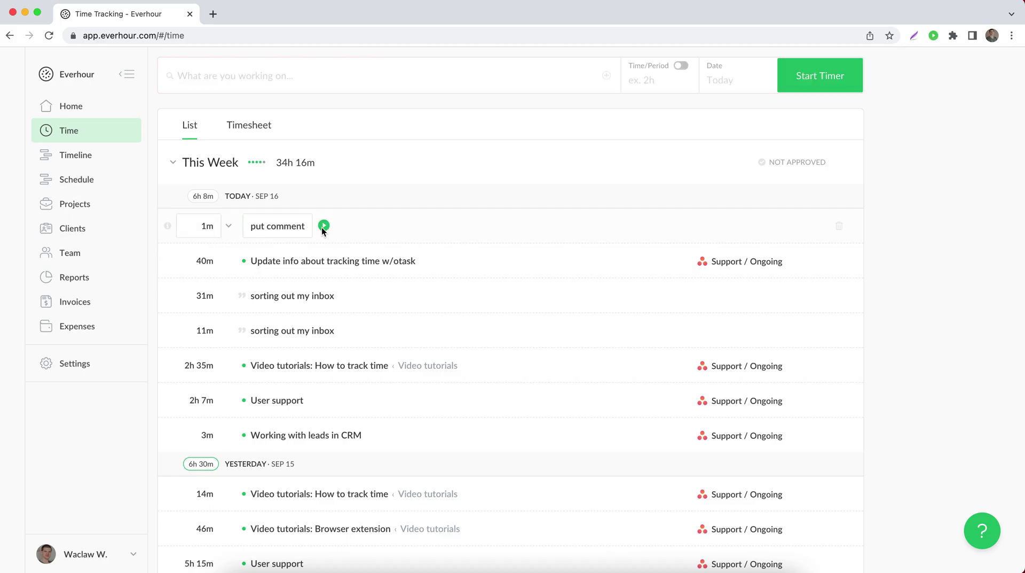
Step: Assign the 1m 'put comment' entry to 'Video tutorials: How to track time' and save
{"action": "left_click", "coordinate": [229, 227]}
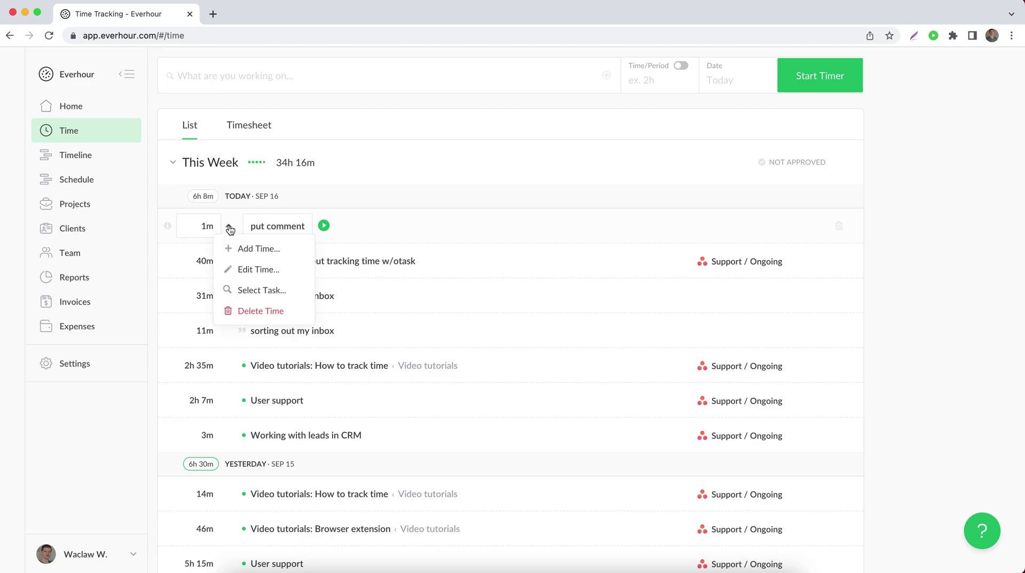
{"action": "left_click", "coordinate": [277, 291]}
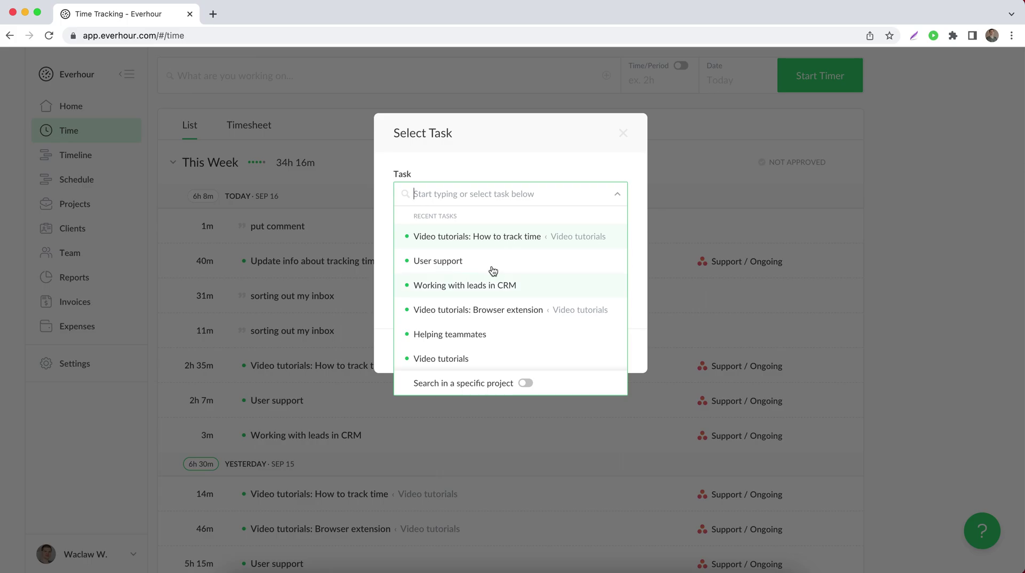
{"action": "left_click", "coordinate": [507, 236]}
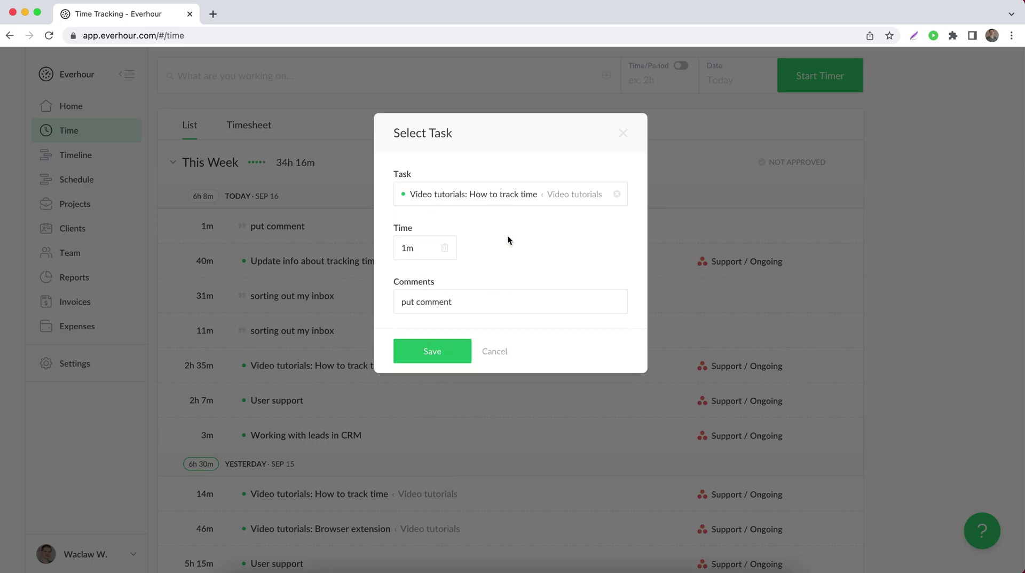
{"action": "left_click", "coordinate": [444, 355]}
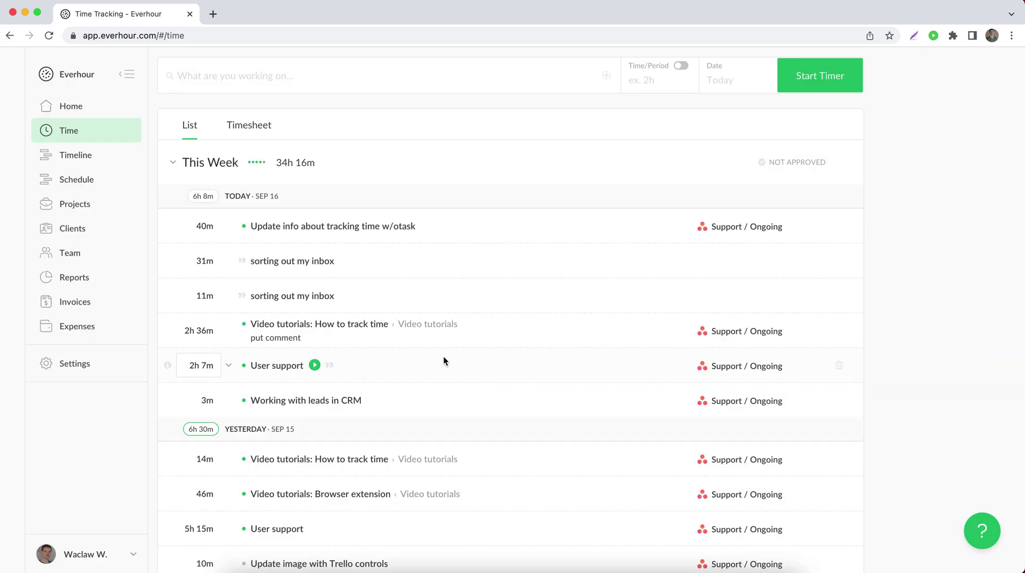
Step: Switch to the weekly Timesheet and try moving Wednesday's 0:10 CRM leads cell, leaving it unchanged
{"action": "mouse_move", "coordinate": [485, 161]}
{"action": "left_click", "coordinate": [252, 127]}
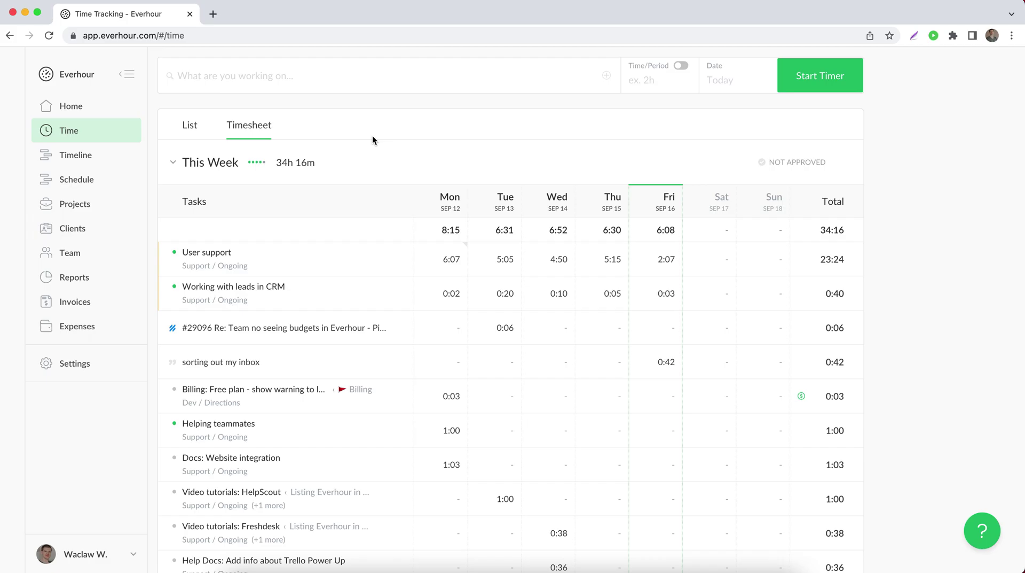
{"action": "mouse_move", "coordinate": [277, 328]}
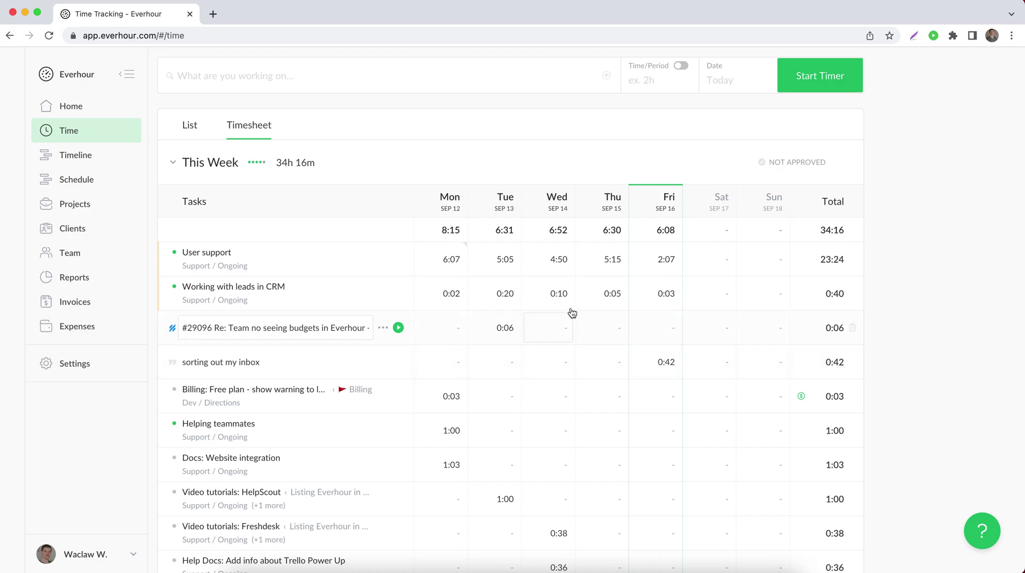
{"action": "left_click_drag", "start_coordinate": [568, 302], "coordinate": [516, 319]}
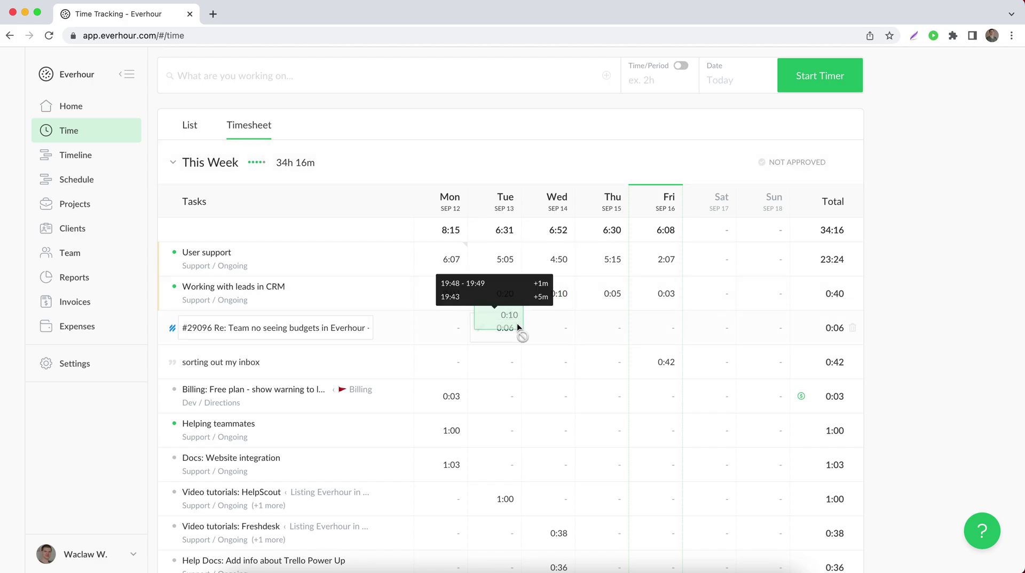
{"action": "left_click_drag", "start_coordinate": [516, 319], "coordinate": [568, 302]}
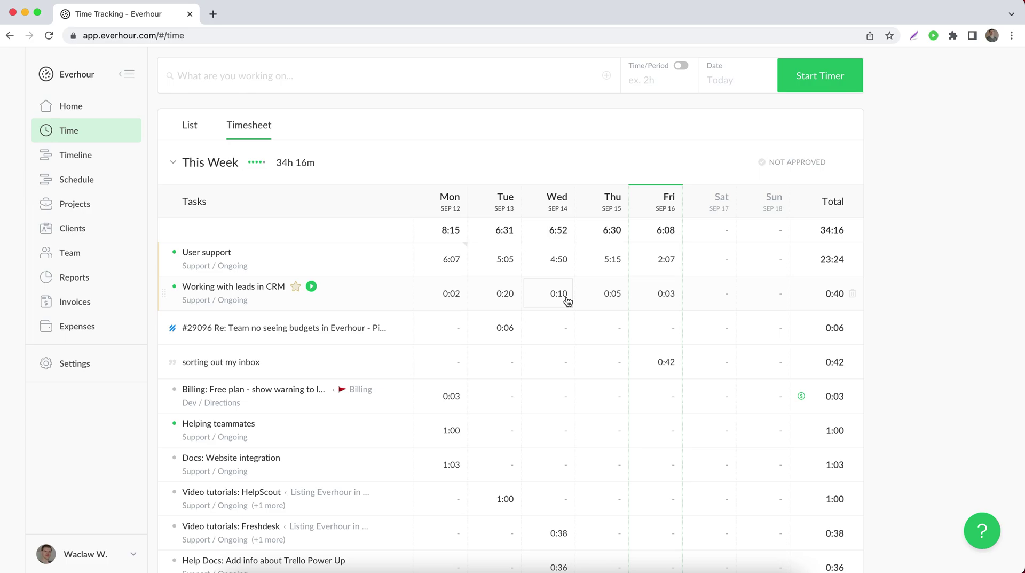
{"action": "left_click", "coordinate": [568, 302]}
{"action": "left_click", "coordinate": [517, 285]}
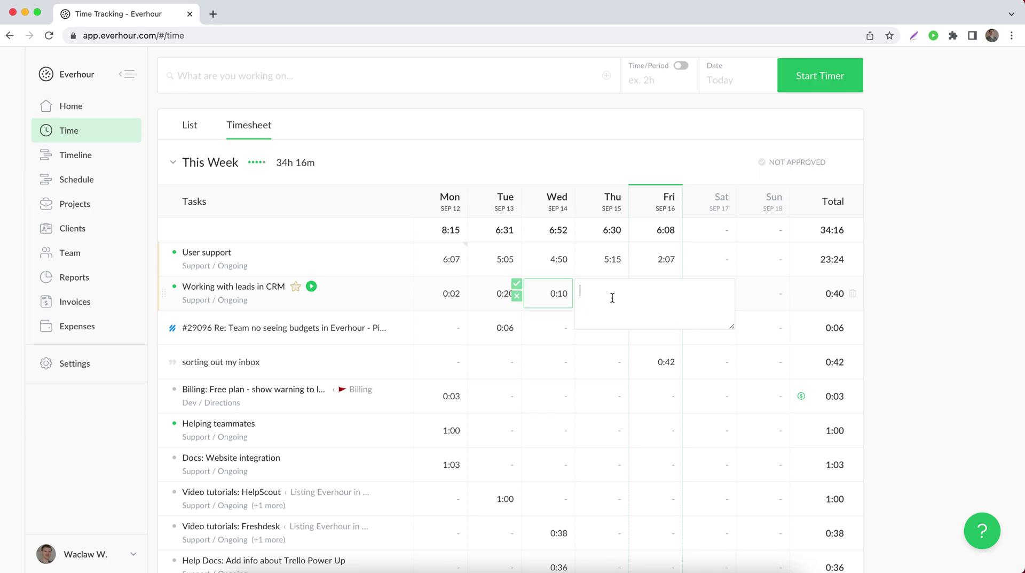
{"action": "left_click", "coordinate": [517, 297]}
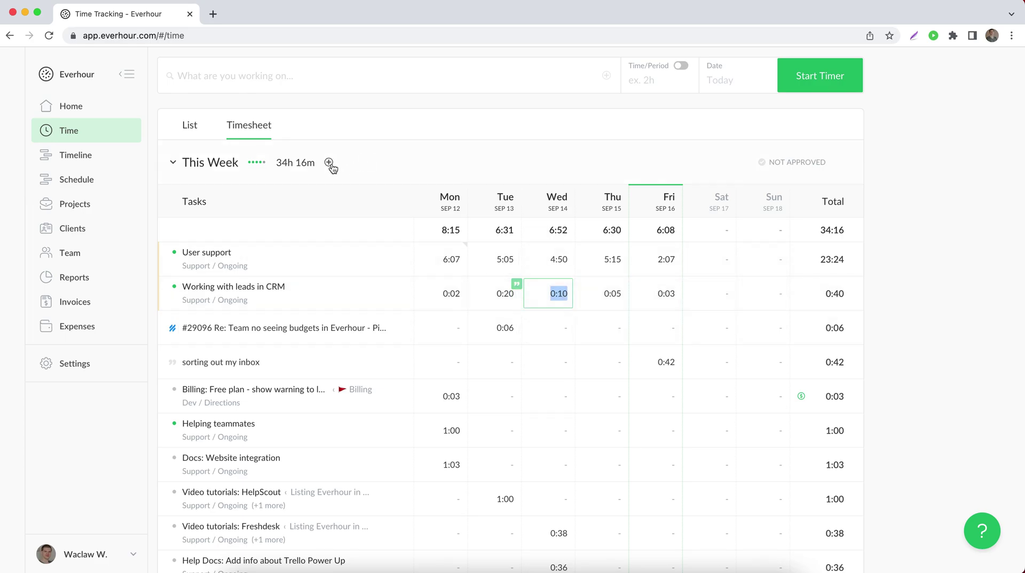
{"action": "left_click", "coordinate": [330, 163]}
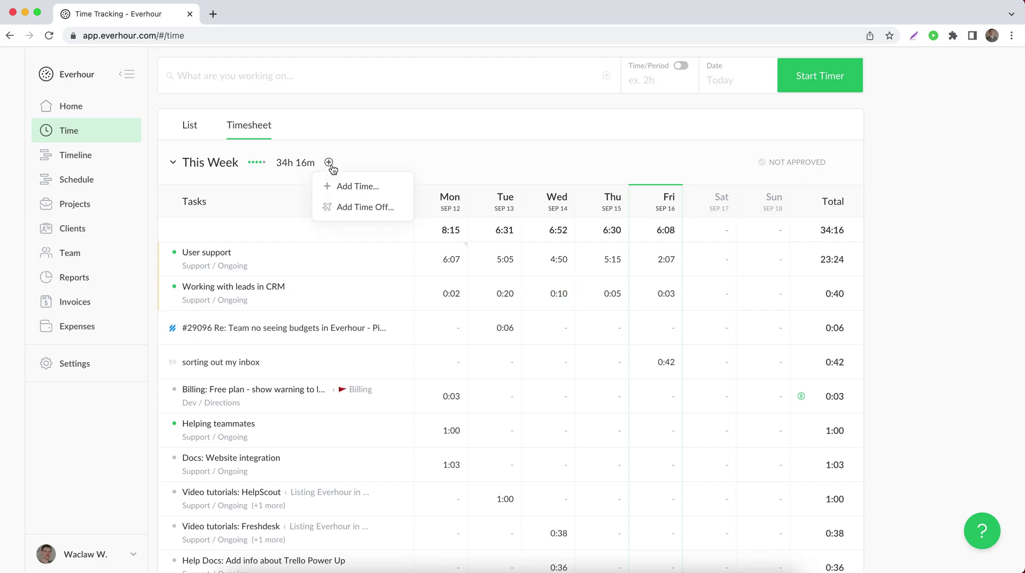
{"action": "left_click", "coordinate": [349, 182]}
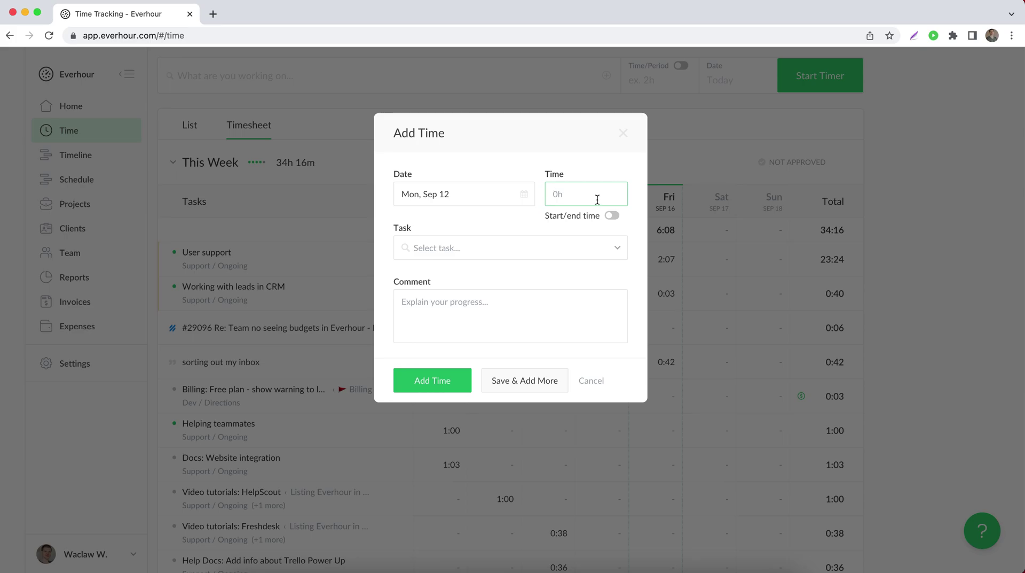
{"action": "left_click", "coordinate": [521, 247]}
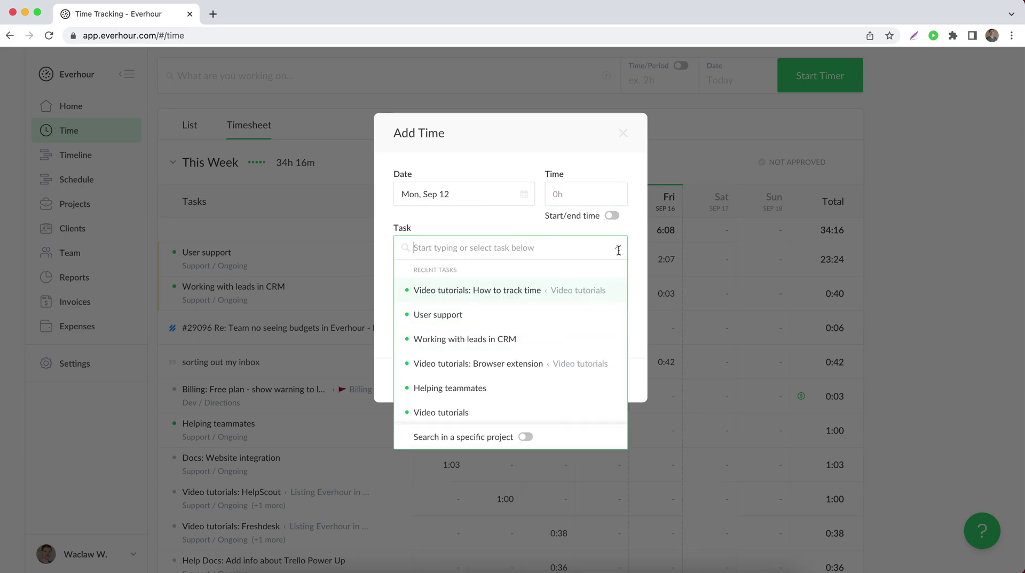
{"action": "left_click", "coordinate": [644, 263]}
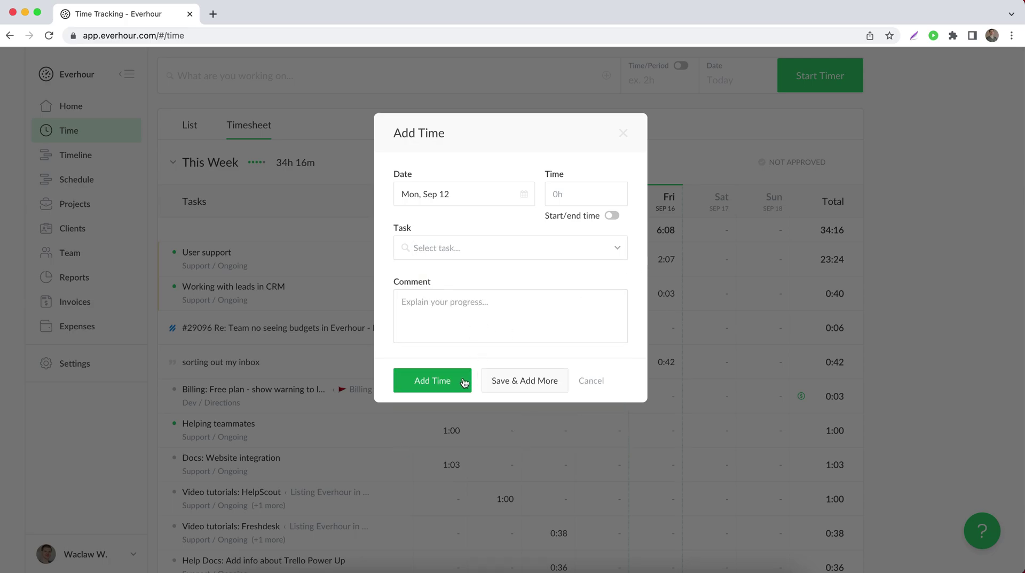
{"action": "left_click", "coordinate": [624, 135]}
{"action": "scroll", "coordinate": [349, 331], "scroll_direction": "down", "scroll_amount": 1}
{"action": "scroll", "coordinate": [349, 331], "scroll_direction": "down", "scroll_amount": 5}
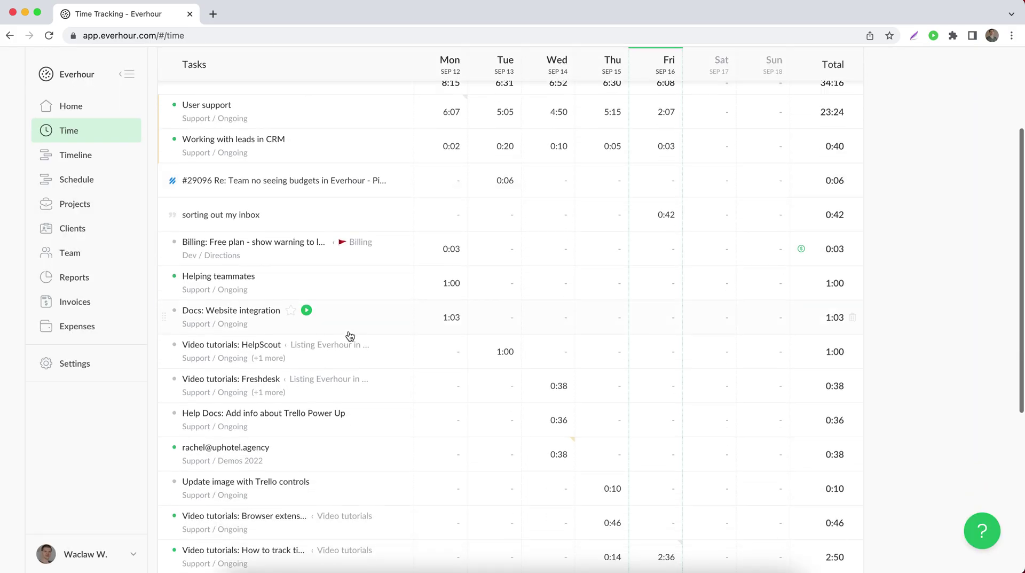
{"action": "scroll", "coordinate": [350, 333], "scroll_direction": "down", "scroll_amount": 3}
{"action": "scroll", "coordinate": [350, 335], "scroll_direction": "down", "scroll_amount": 2}
{"action": "scroll", "coordinate": [350, 336], "scroll_direction": "down", "scroll_amount": 1}
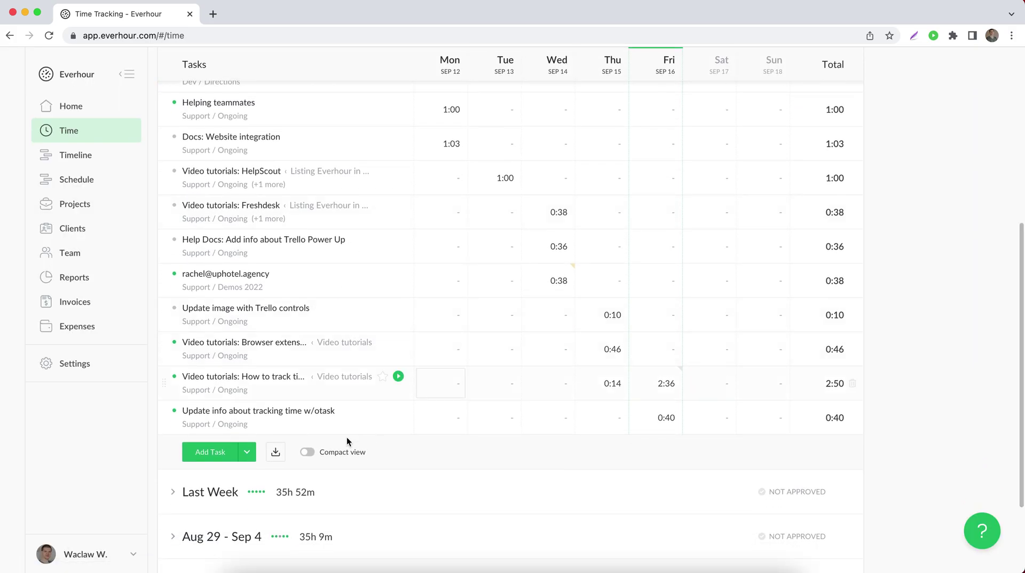
{"action": "left_click", "coordinate": [314, 455]}
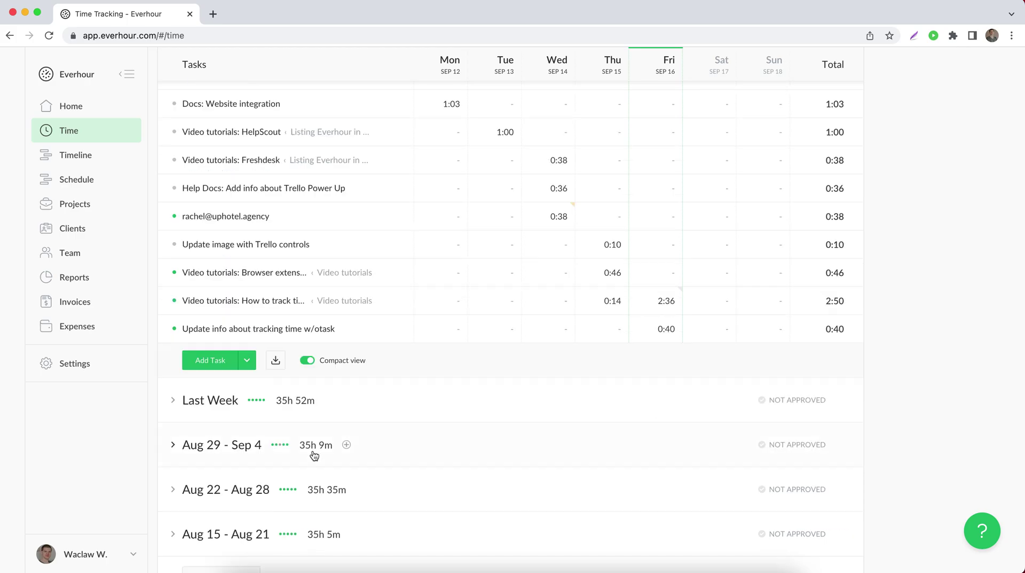
{"action": "left_click", "coordinate": [306, 361]}
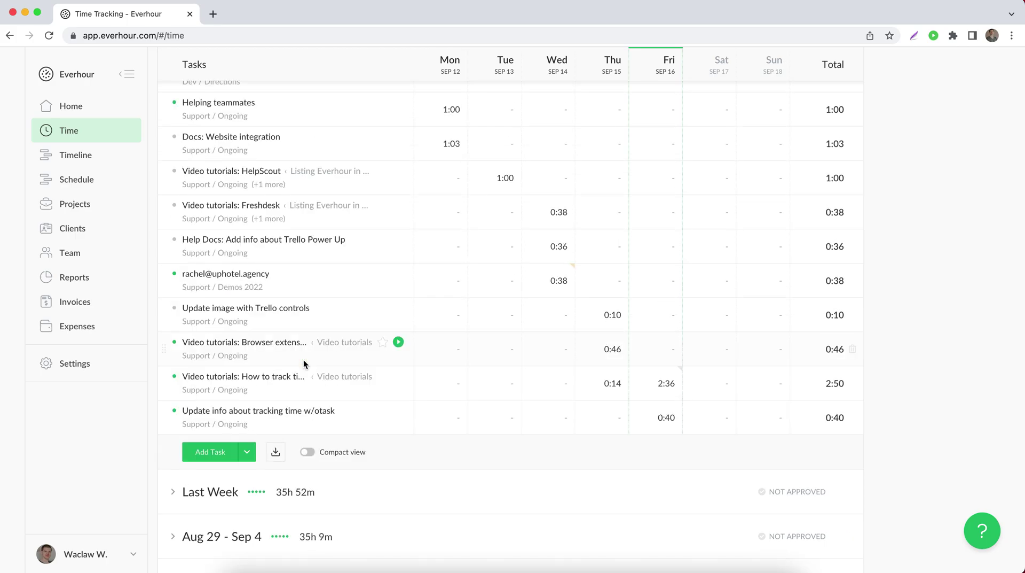
{"action": "left_click", "coordinate": [277, 455]}
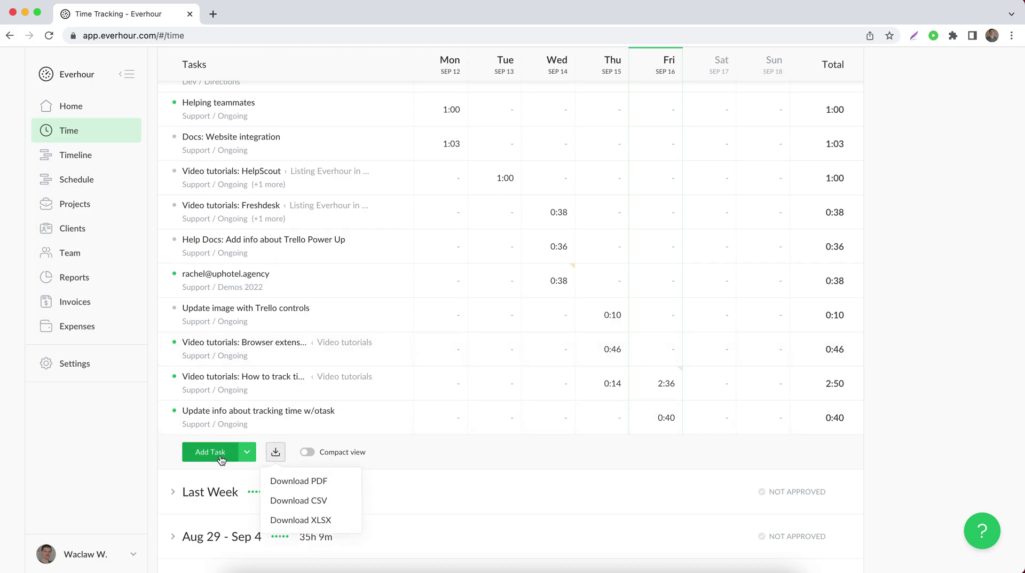
{"action": "left_click", "coordinate": [456, 459]}
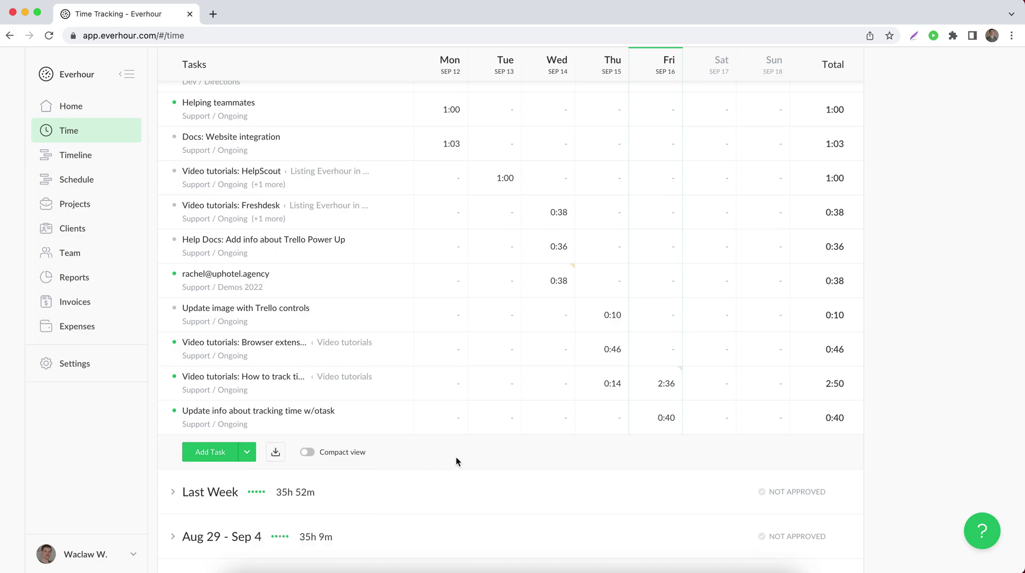
{"action": "scroll", "coordinate": [456, 461], "scroll_direction": "up", "scroll_amount": 3}
{"action": "scroll", "coordinate": [456, 460], "scroll_direction": "up", "scroll_amount": 3}
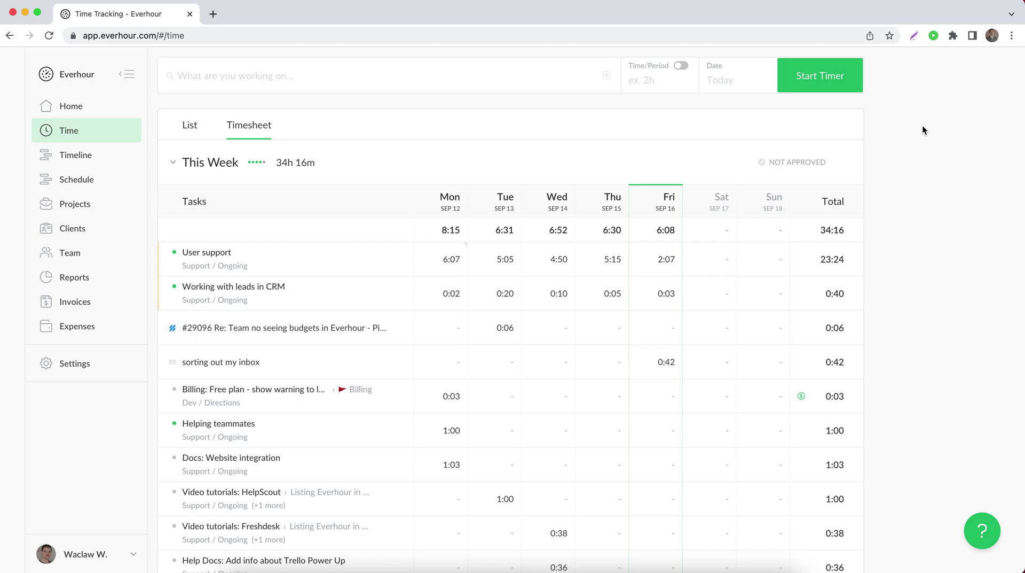
Step: In the browser extension, start and stop a timer on 'Update info about tracking time w/o task'
{"action": "left_click", "coordinate": [934, 36]}
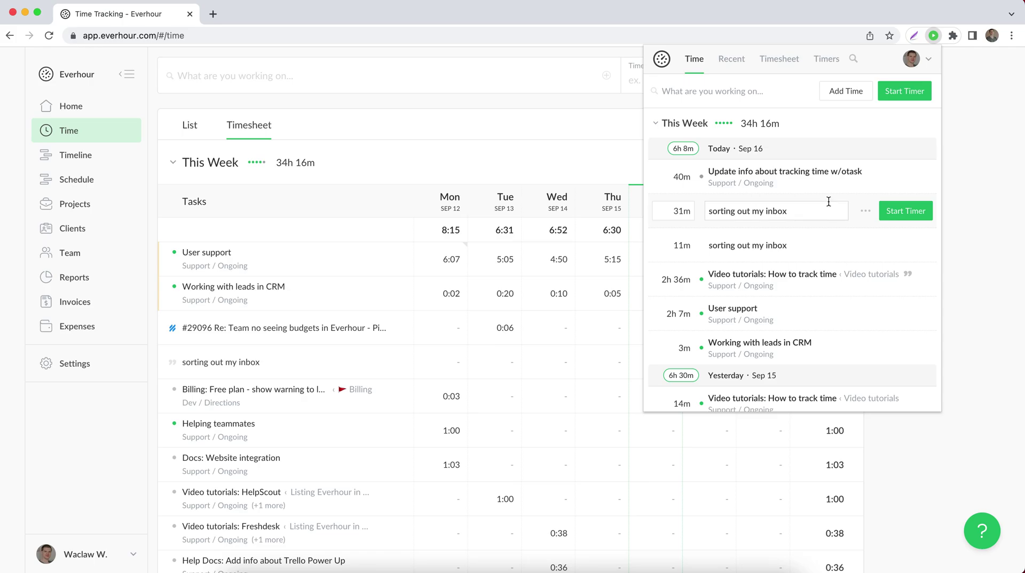
{"action": "mouse_move", "coordinate": [789, 176]}
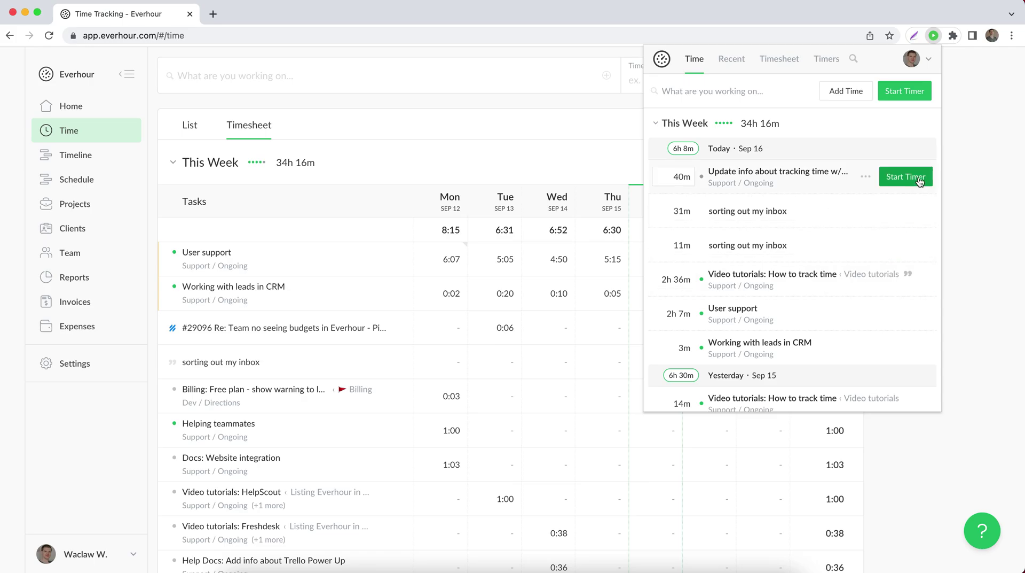
{"action": "left_click", "coordinate": [920, 179]}
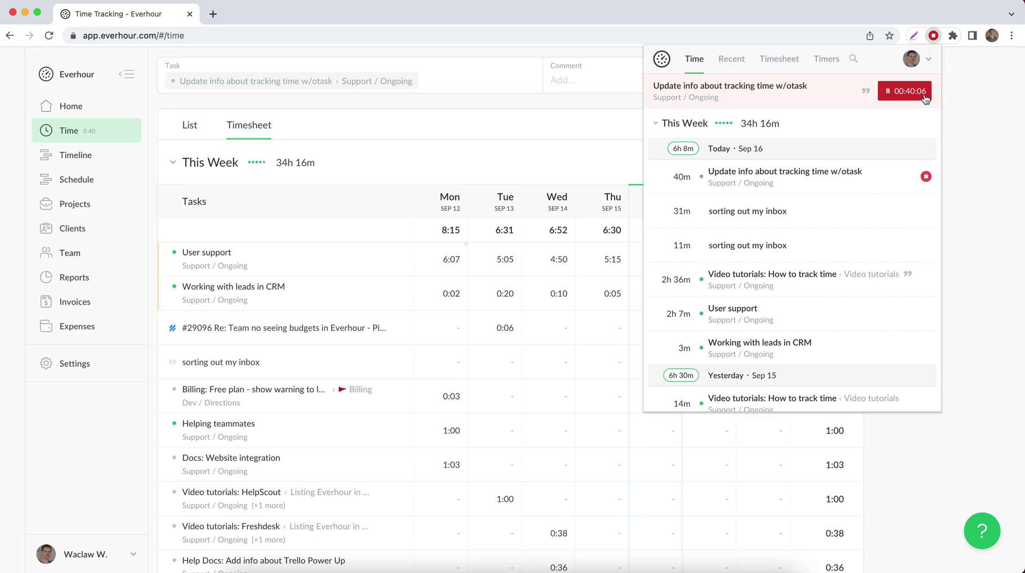
{"action": "left_click", "coordinate": [886, 91]}
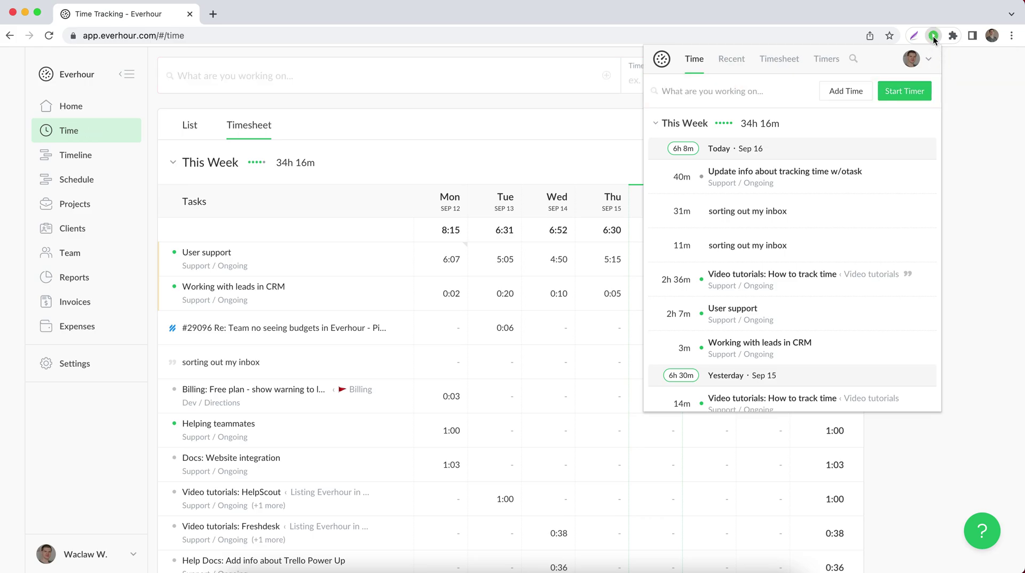
{"action": "left_click", "coordinate": [779, 92]}
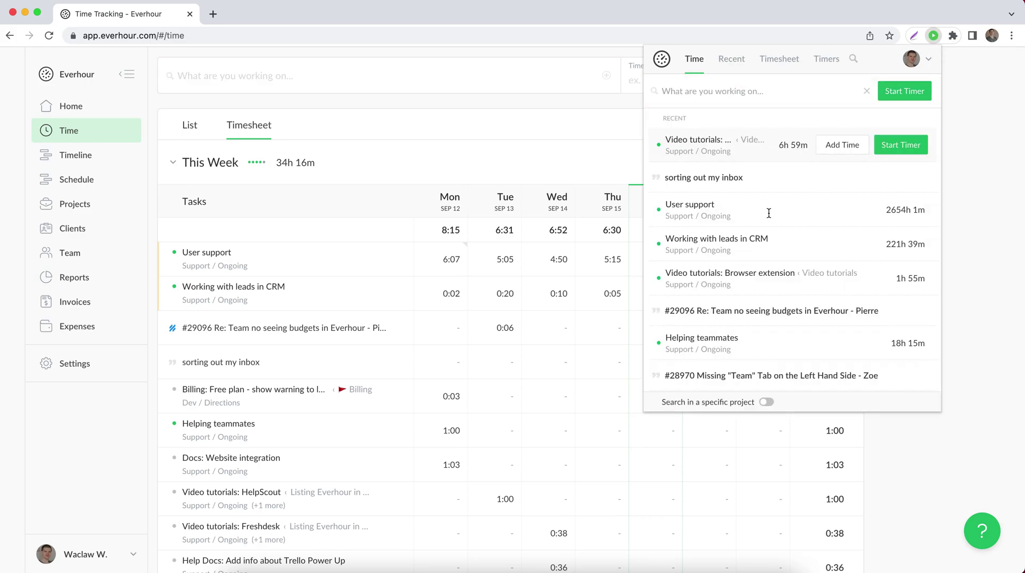
{"action": "scroll", "coordinate": [768, 250], "scroll_direction": "down", "scroll_amount": 2}
{"action": "scroll", "coordinate": [768, 250], "scroll_direction": "up", "scroll_amount": 2}
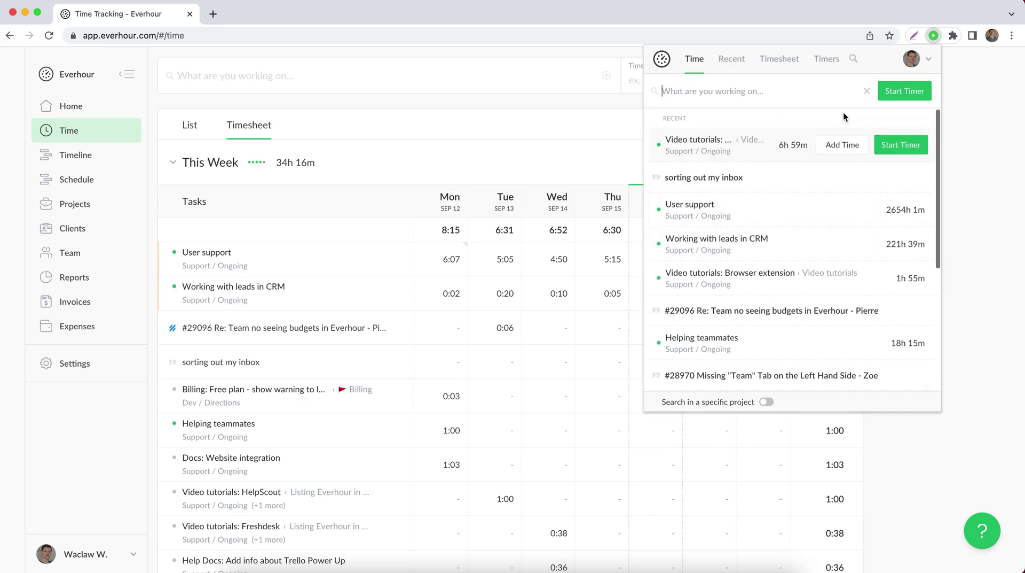
{"action": "left_click", "coordinate": [866, 92]}
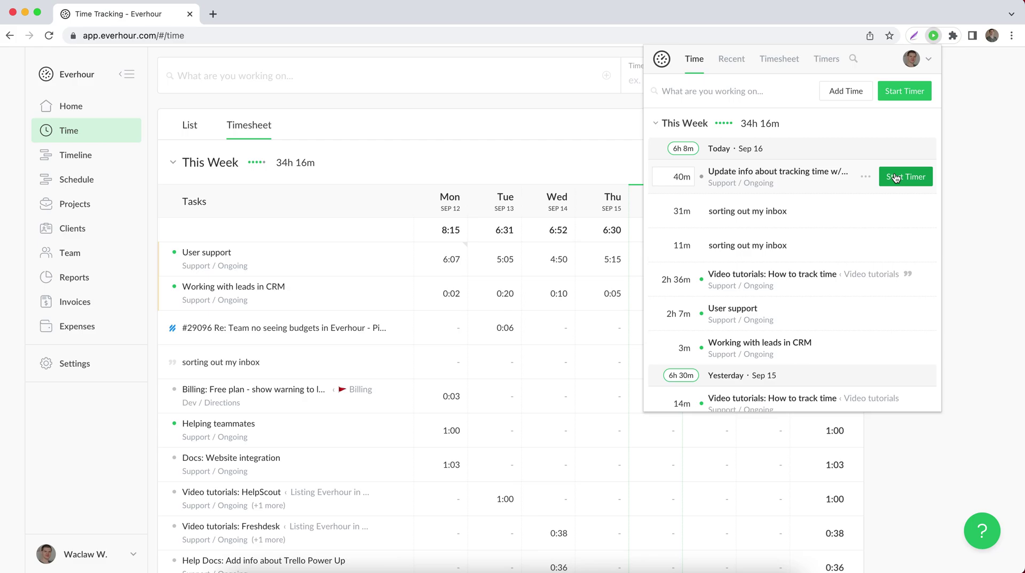
Step: Change the 'sorting out my inbox' entry from 31m to 30m and close the extension
{"action": "left_click", "coordinate": [679, 212]}
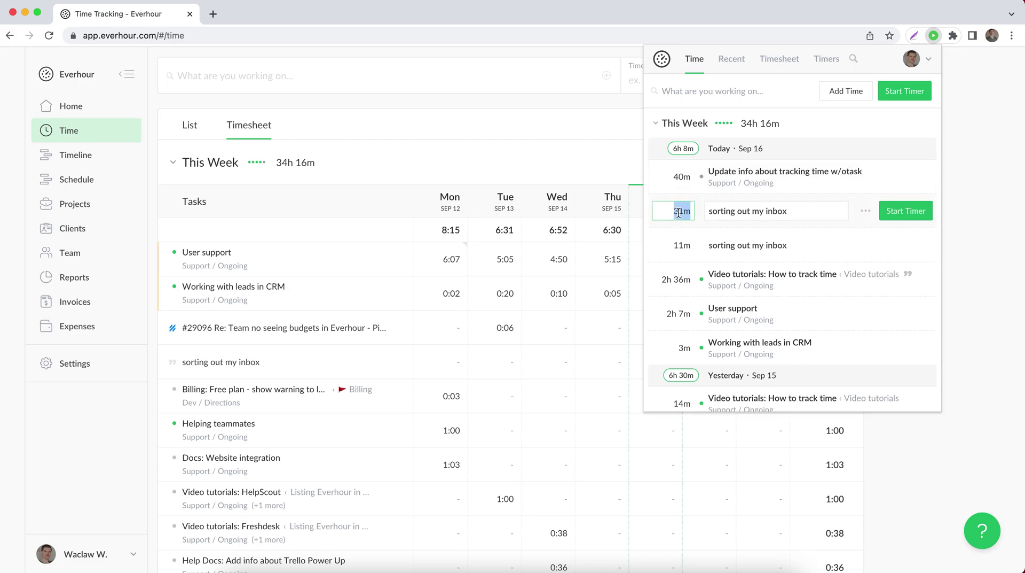
{"action": "type", "text": "30m"}
{"action": "key", "text": "Return"}
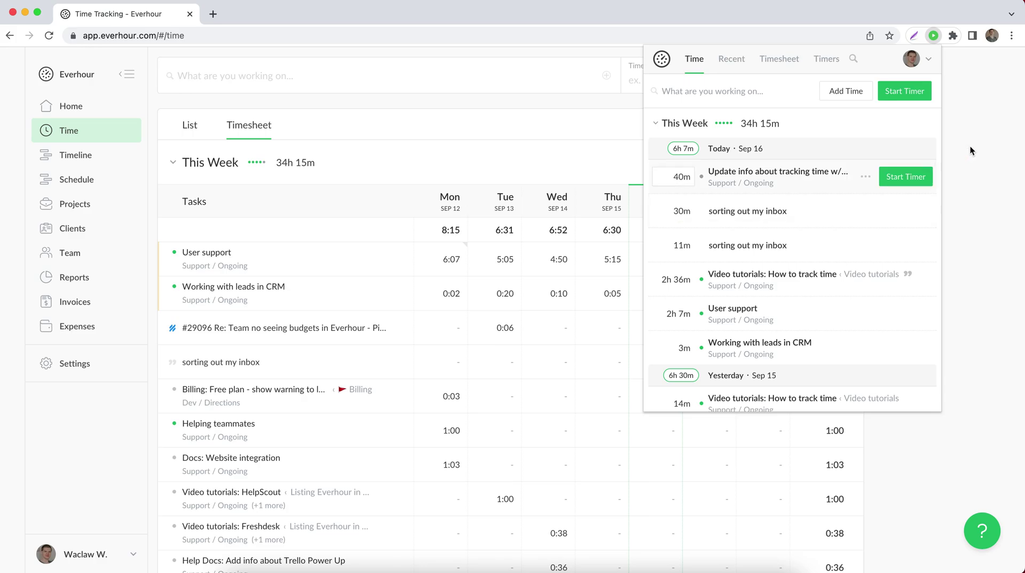
{"action": "left_click", "coordinate": [970, 146]}
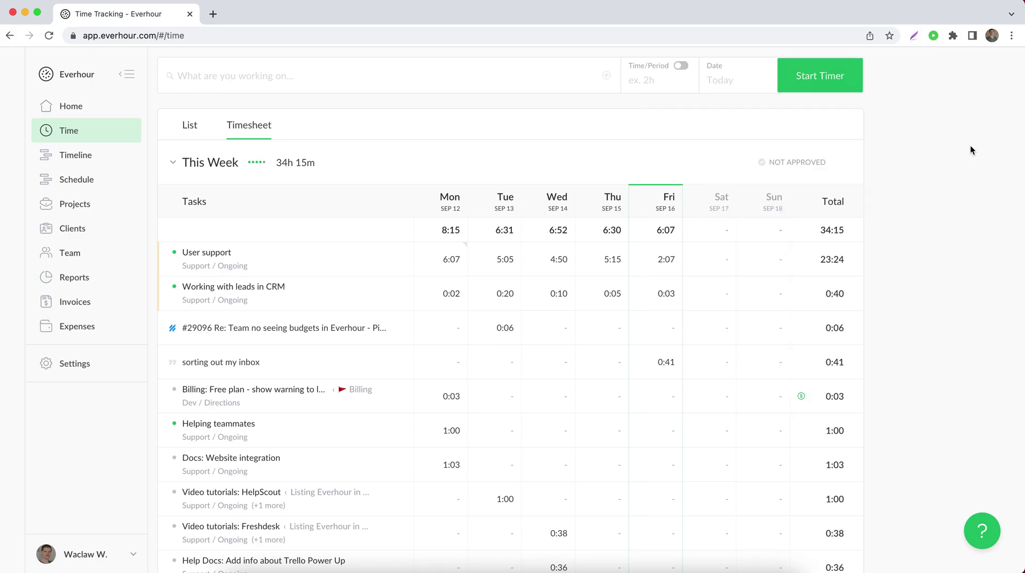